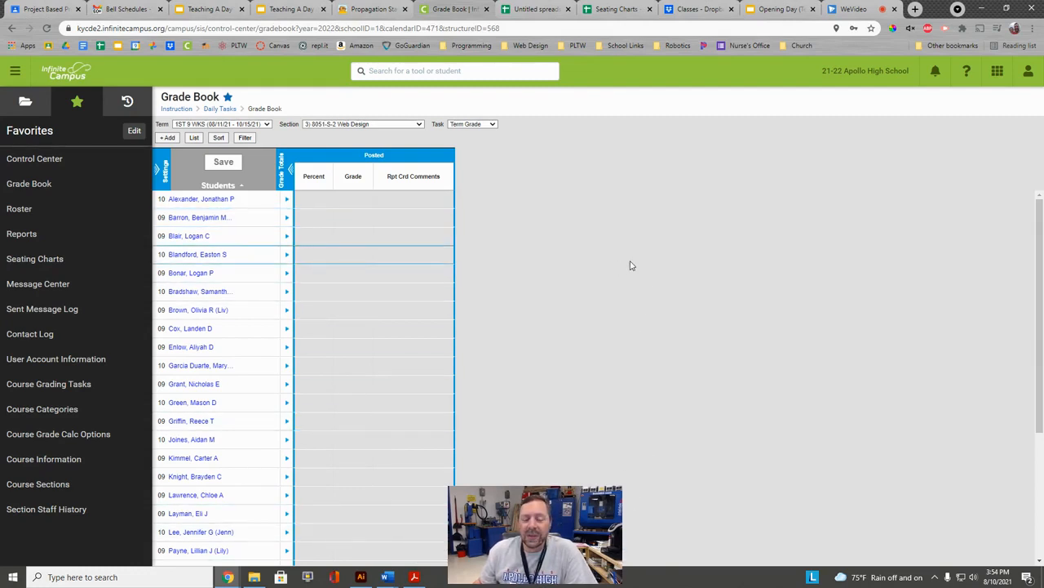
# Switch the grade book to section 9350-PLW125-3 PLW 125 and expand its Settings panel.
pyautogui.click(406, 125)
pyautogui.click(392, 148)
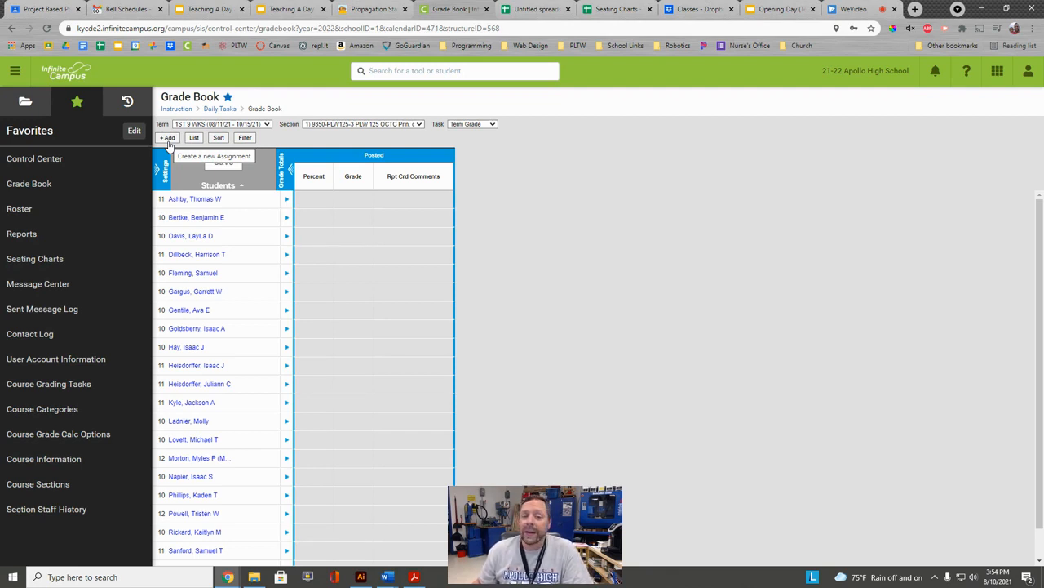
pyautogui.click(328, 124)
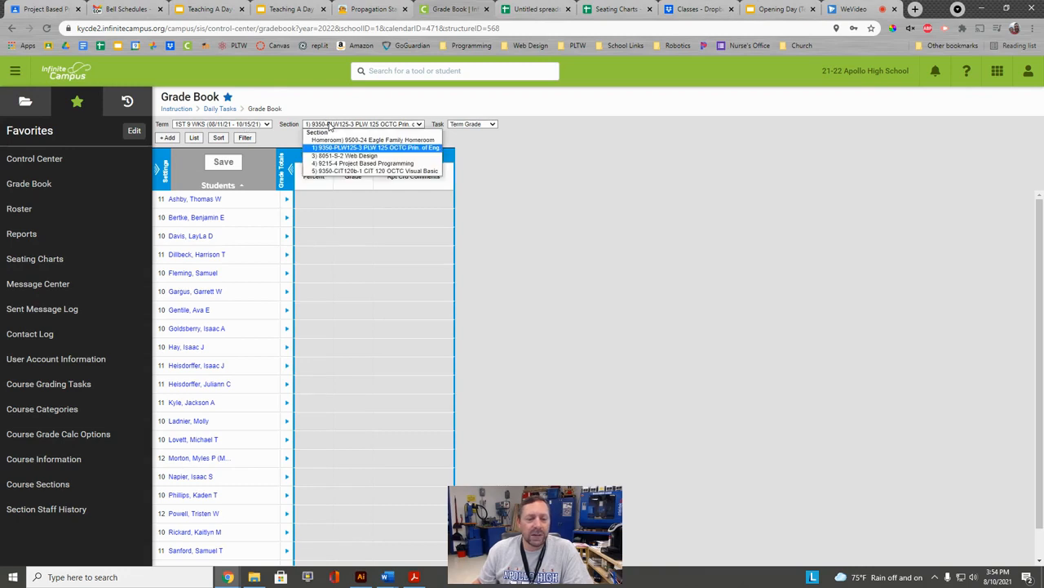
pyautogui.click(349, 149)
pyautogui.scroll(-1, 228, 343)
pyautogui.scroll(1, 227, 342)
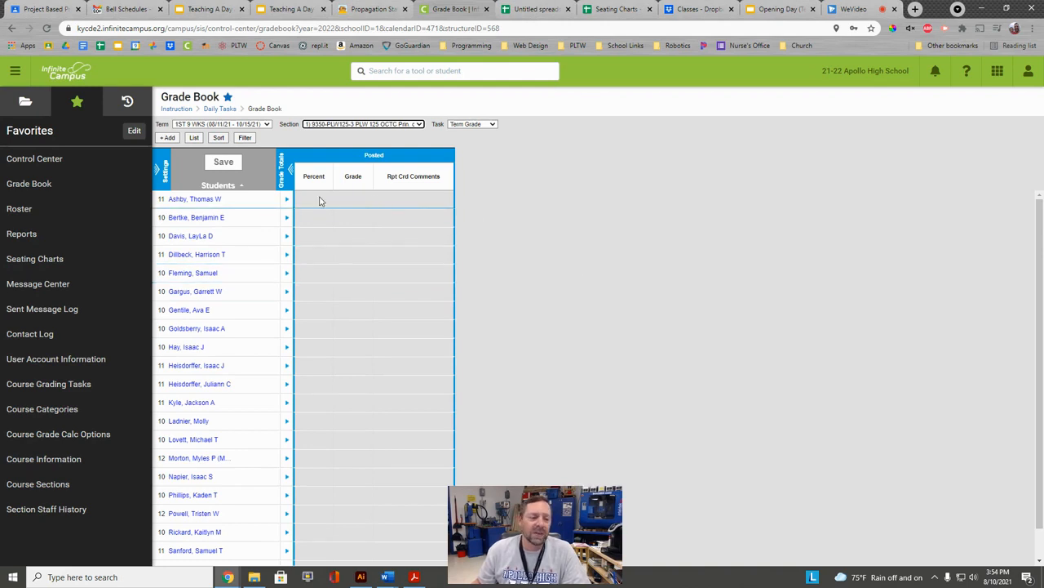
pyautogui.click(170, 172)
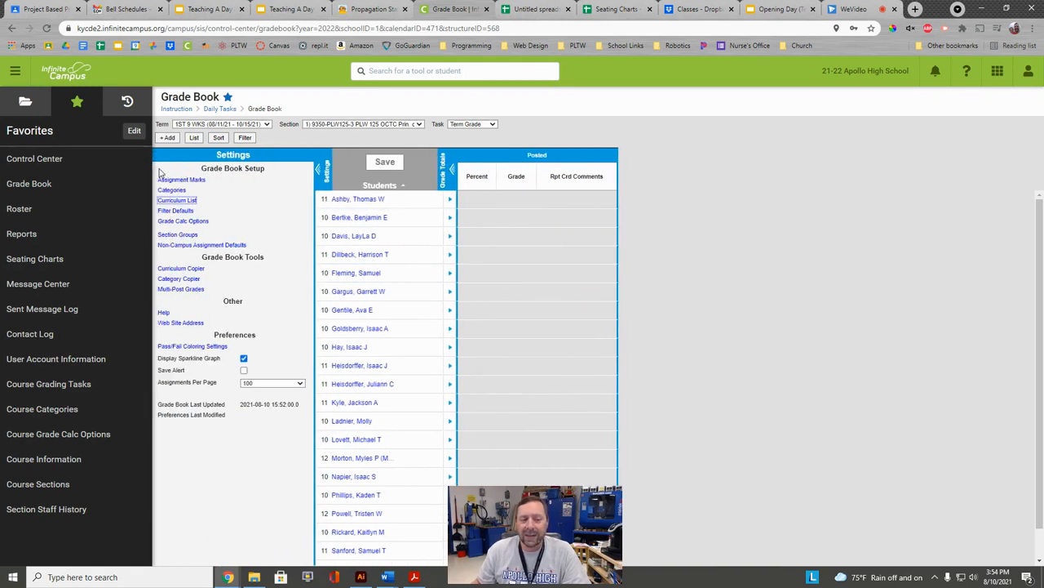
# Save the account settings with pass/fail coloring enabled for grades and scores.
pyautogui.click(317, 169)
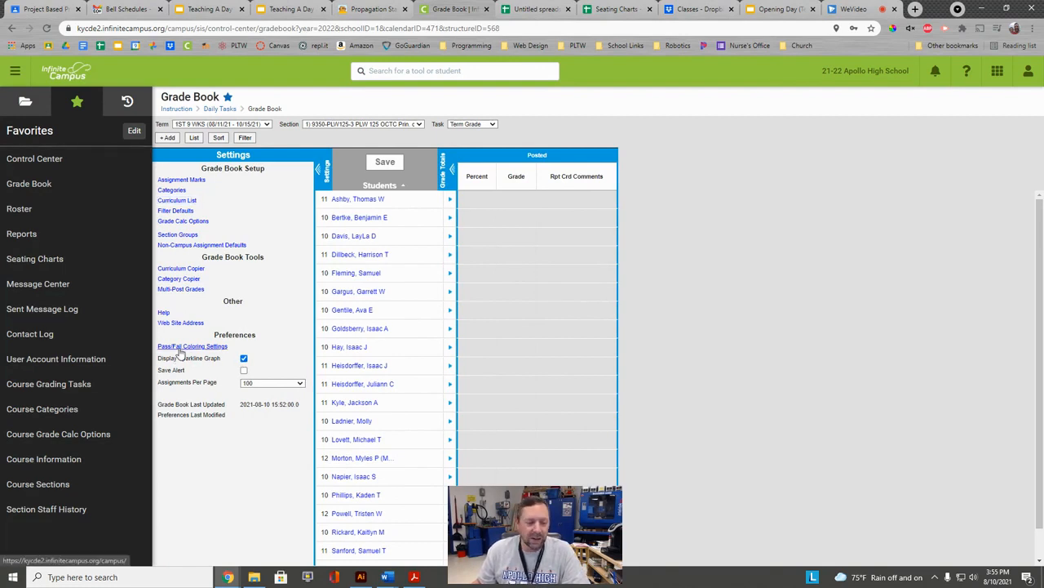
pyautogui.click(181, 350)
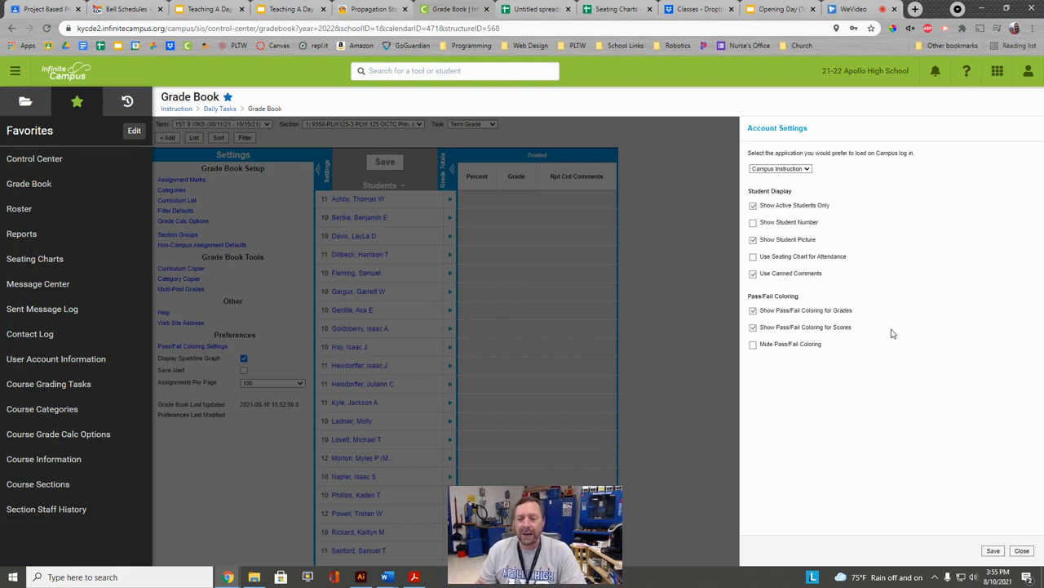
pyautogui.click(993, 550)
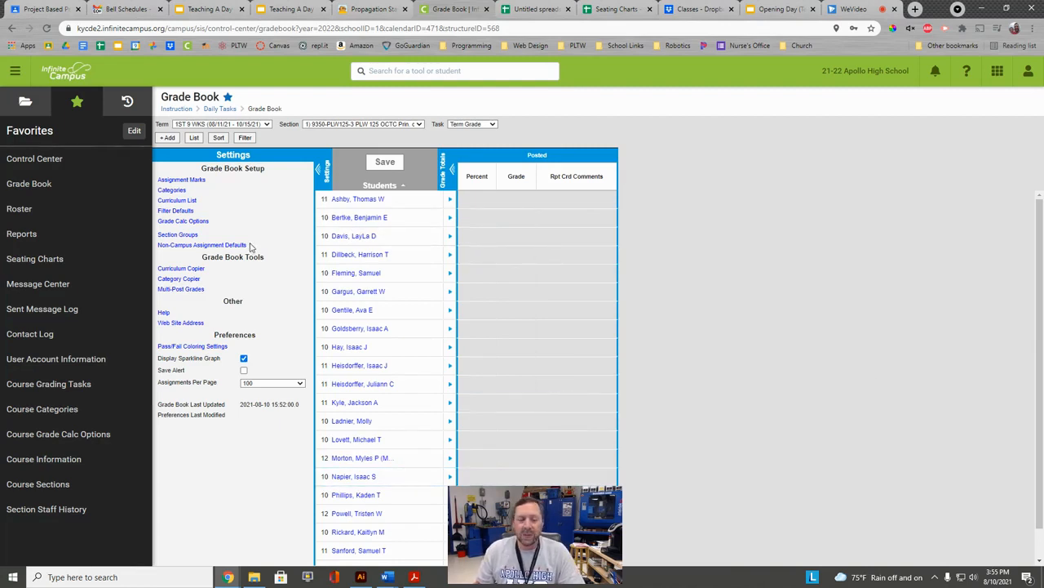
# Delete the Participation grading category.
pyautogui.click(173, 190)
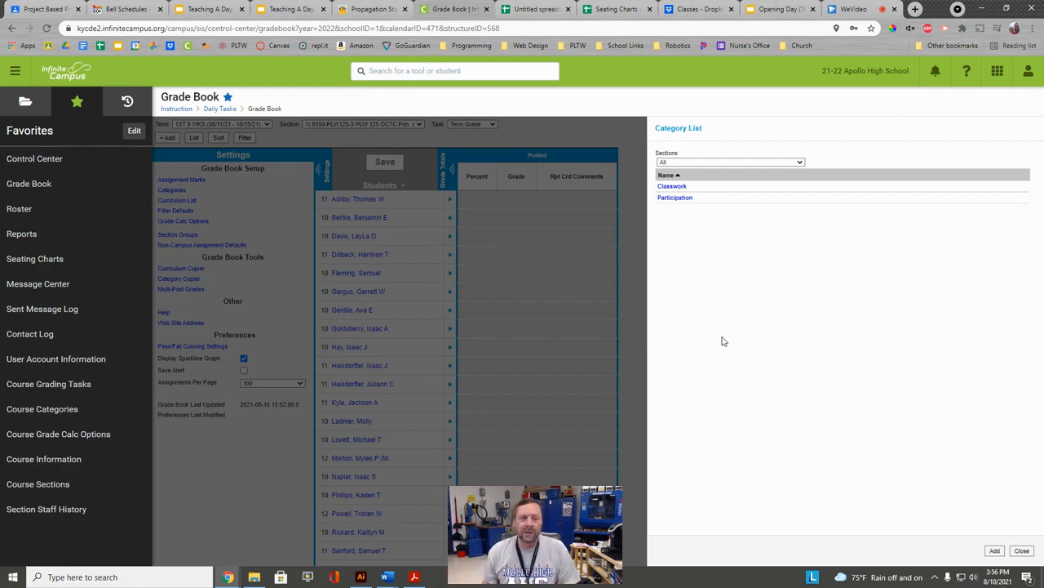
pyautogui.click(678, 199)
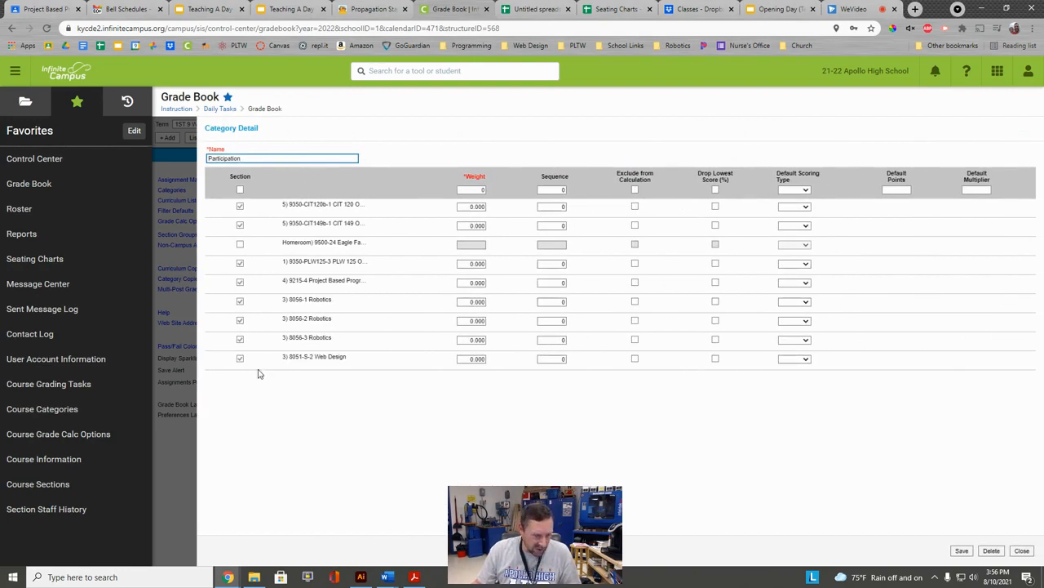
pyautogui.click(992, 551)
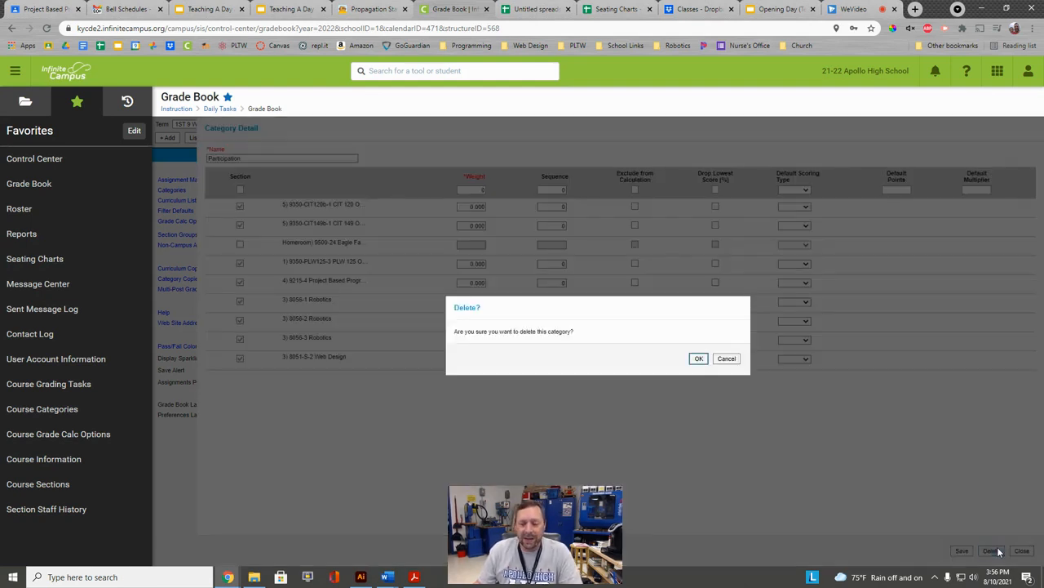
pyautogui.click(697, 361)
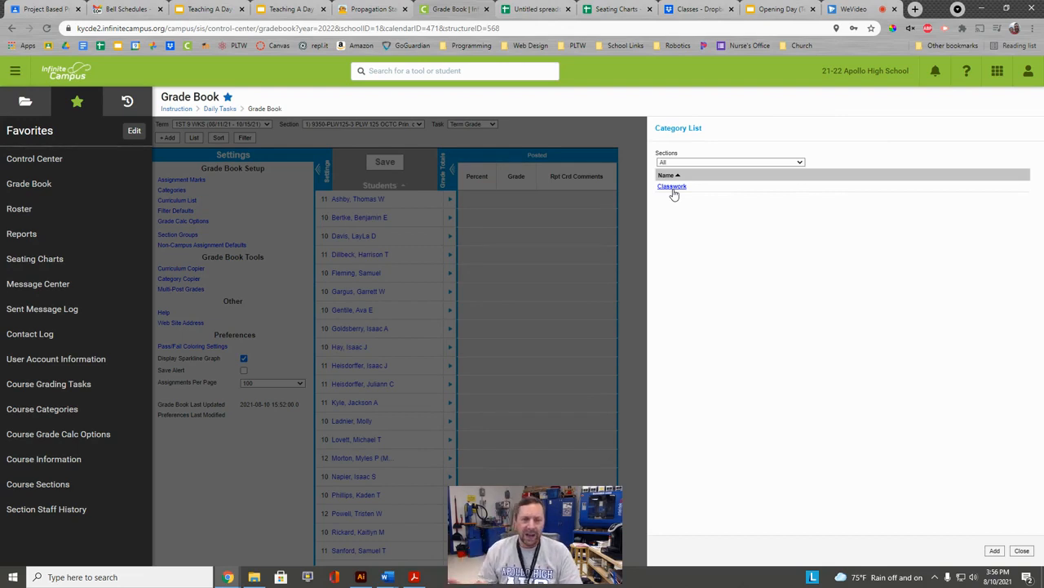
# Delete the Classwork grading category.
pyautogui.click(672, 187)
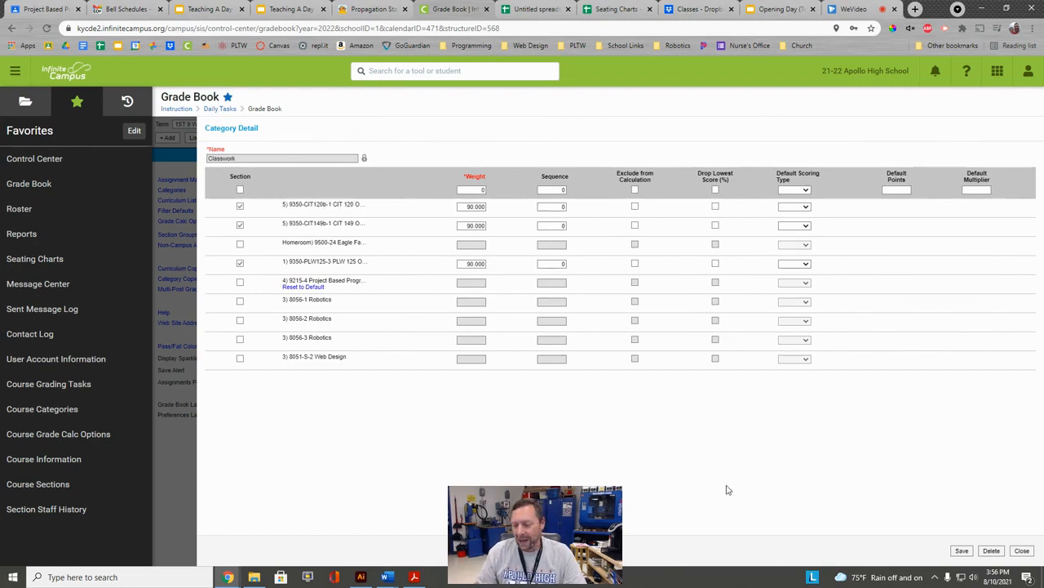
pyautogui.click(992, 551)
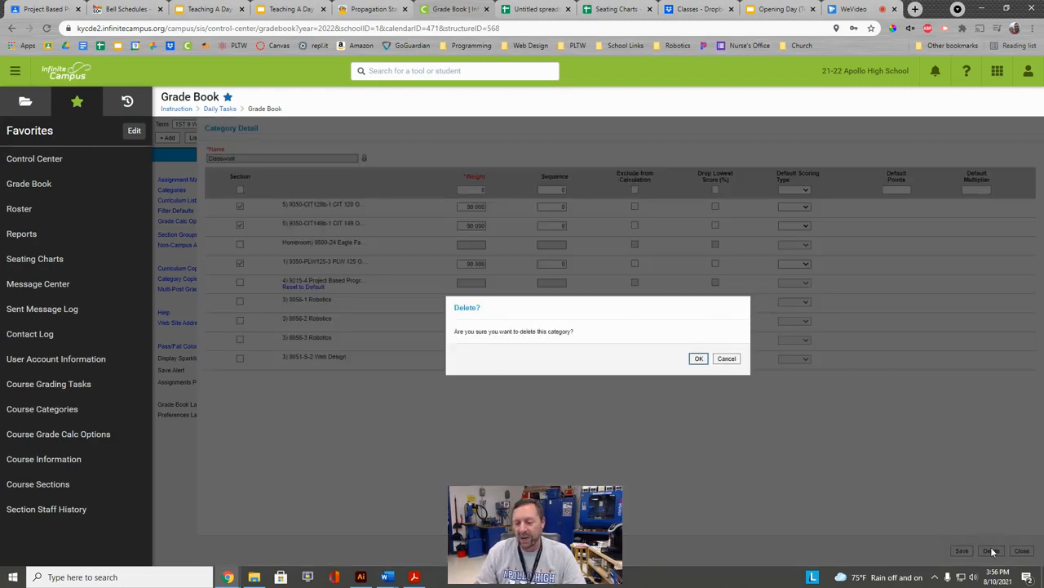
pyautogui.click(699, 359)
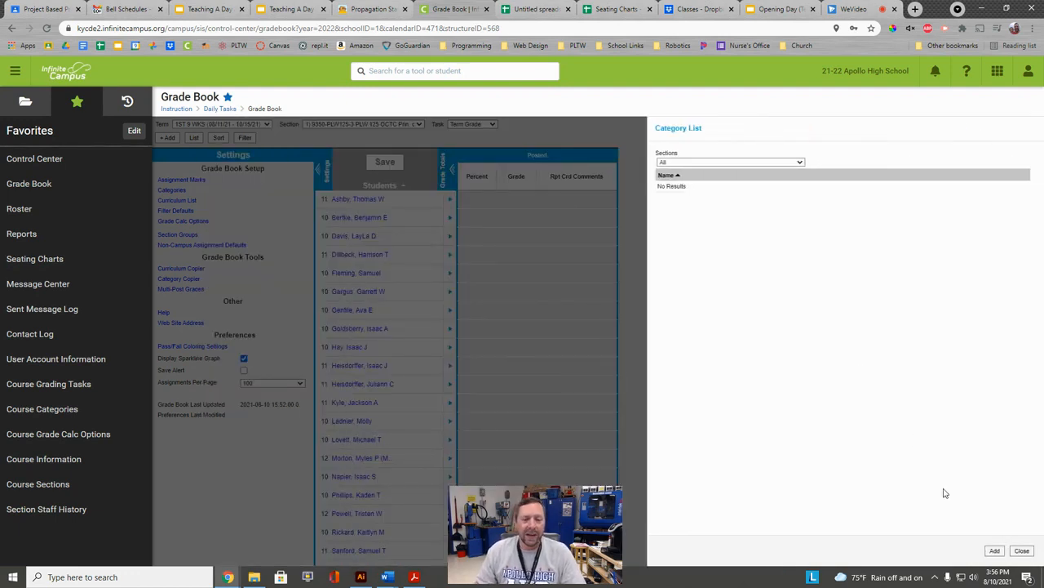
pyautogui.click(996, 551)
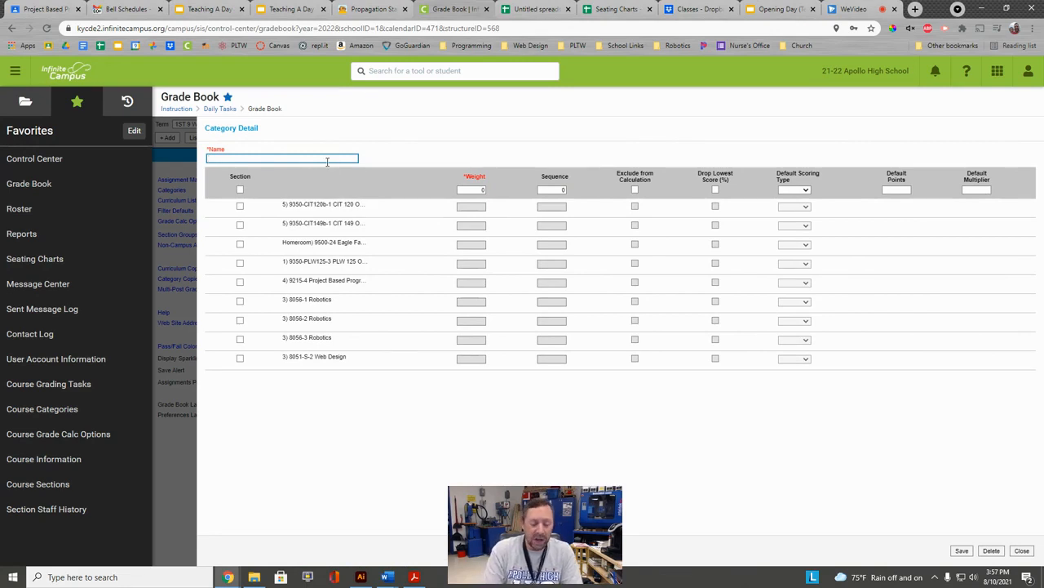
# Add a 'Daily Work' category with weight 25 for all sections except Homeroom.
pyautogui.write('Daily Work')
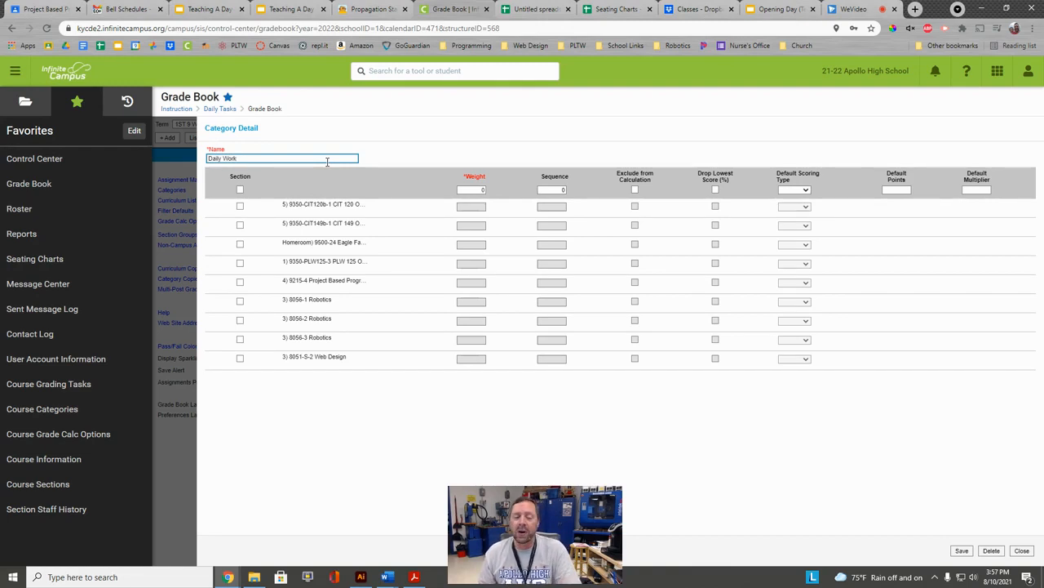
pyautogui.click(240, 190)
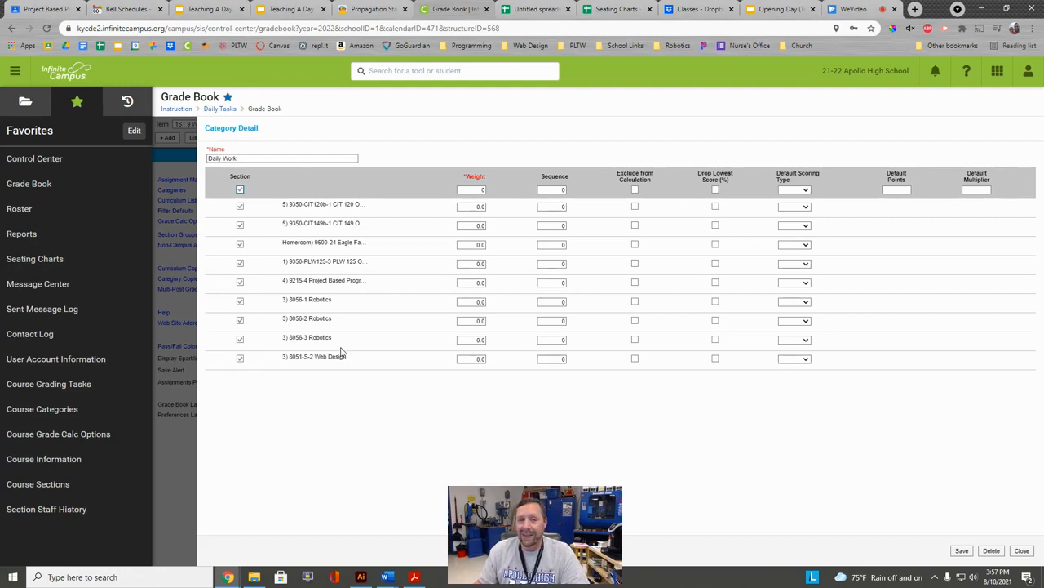
pyautogui.click(240, 244)
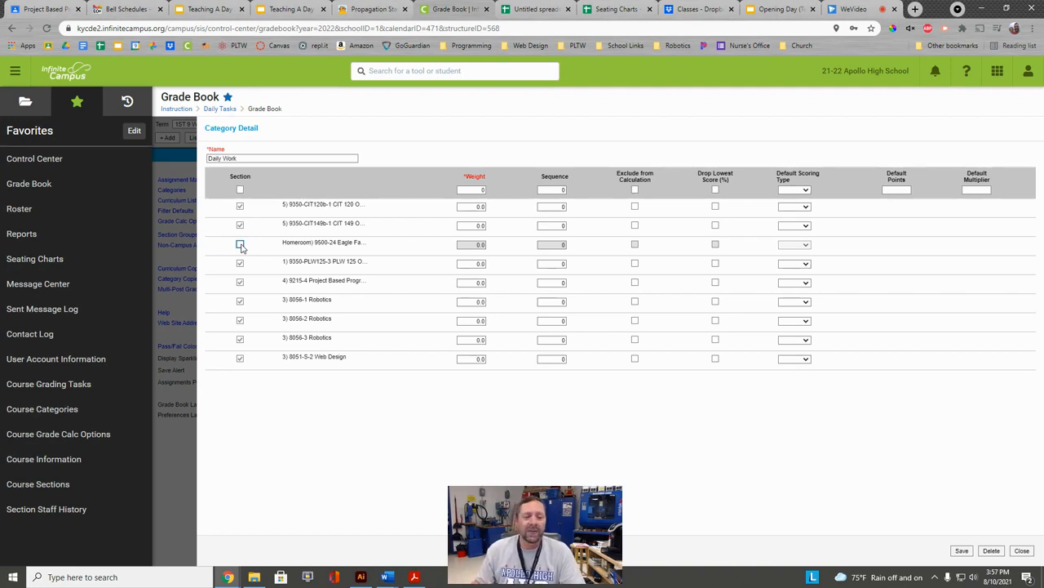
pyautogui.click(472, 190)
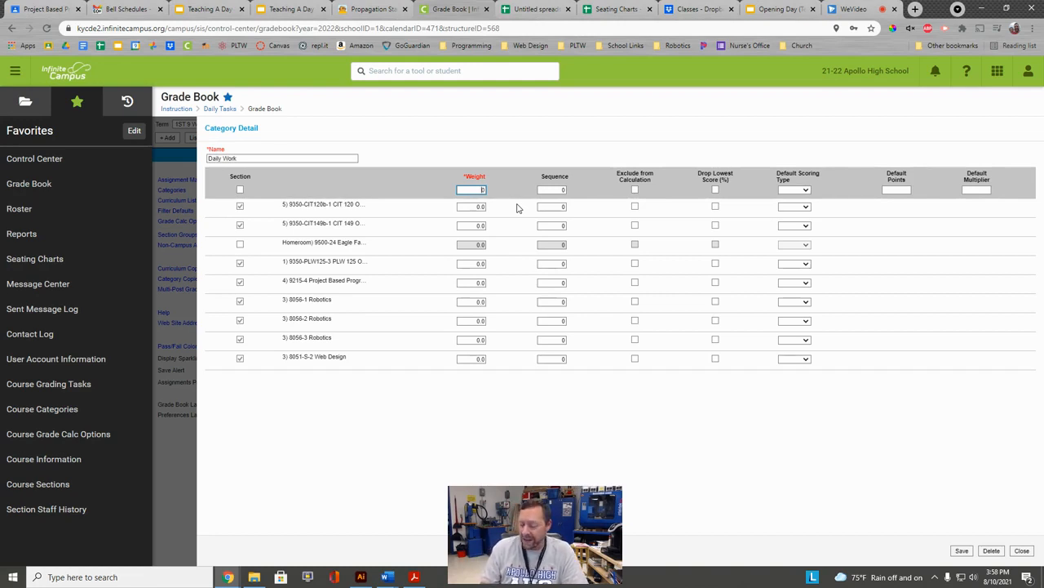
pyautogui.write('25')
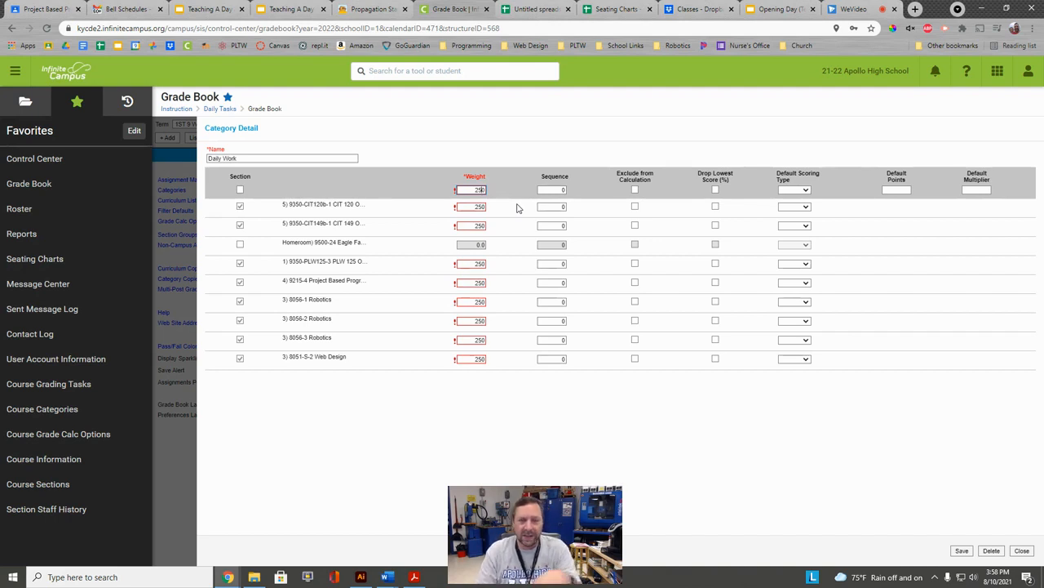
pyautogui.press('BackSpace')
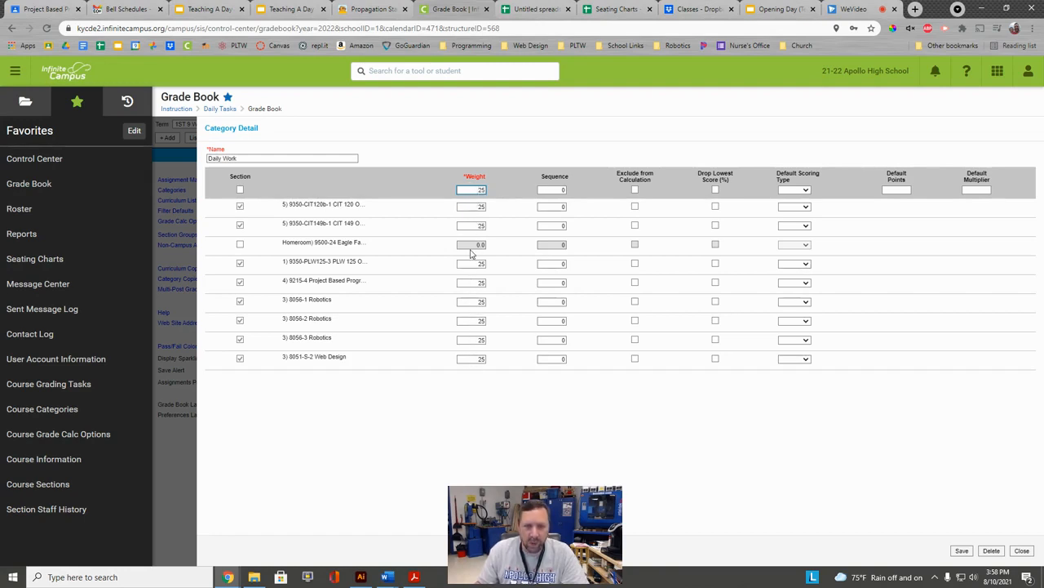
pyautogui.click(962, 550)
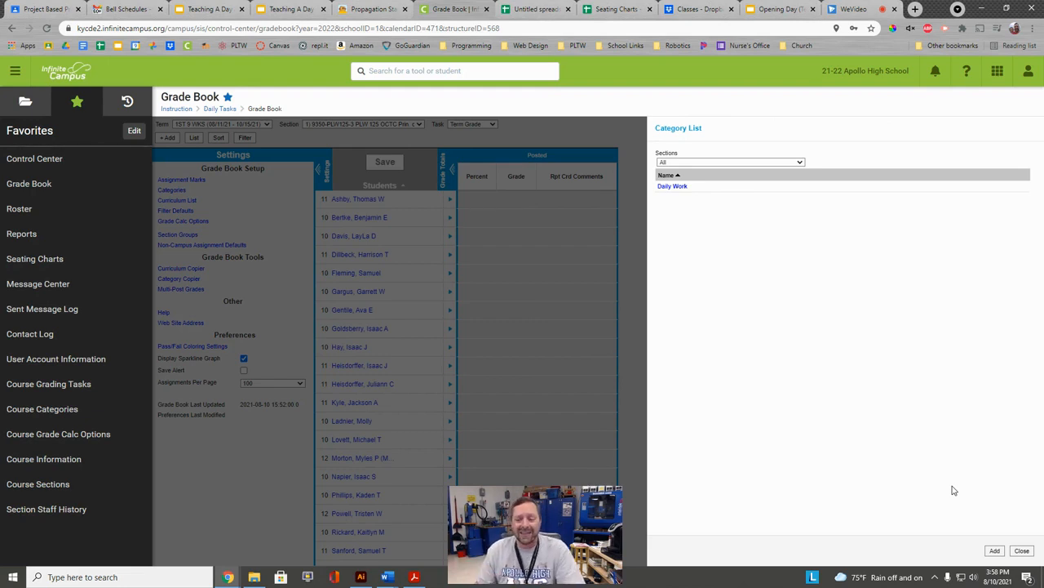
pyautogui.click(995, 550)
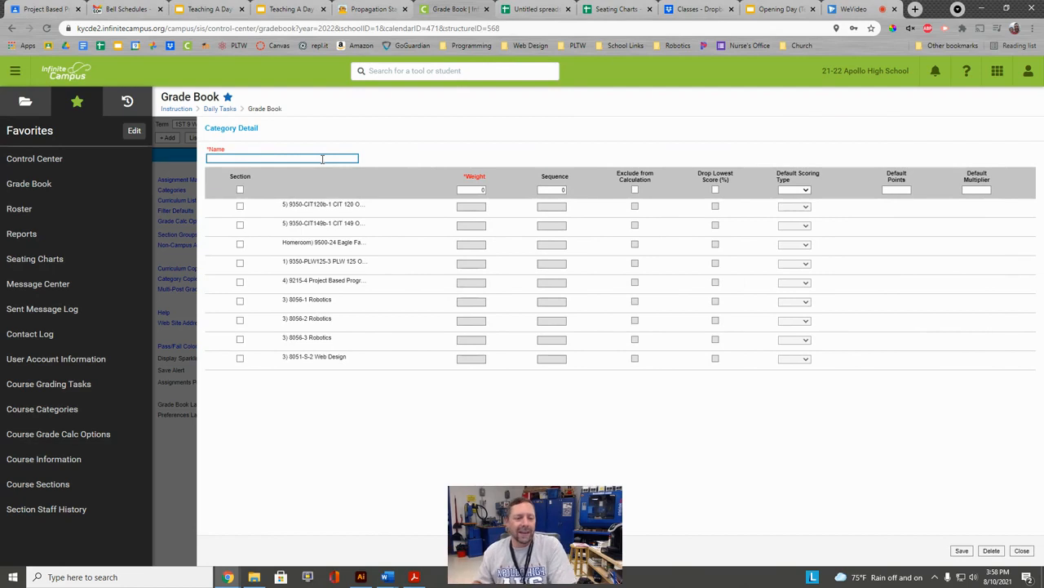
# Add a 'Quizzes and Assessments' category with weight 75 for all sections except Homeroom.
pyautogui.write('Quizzes')
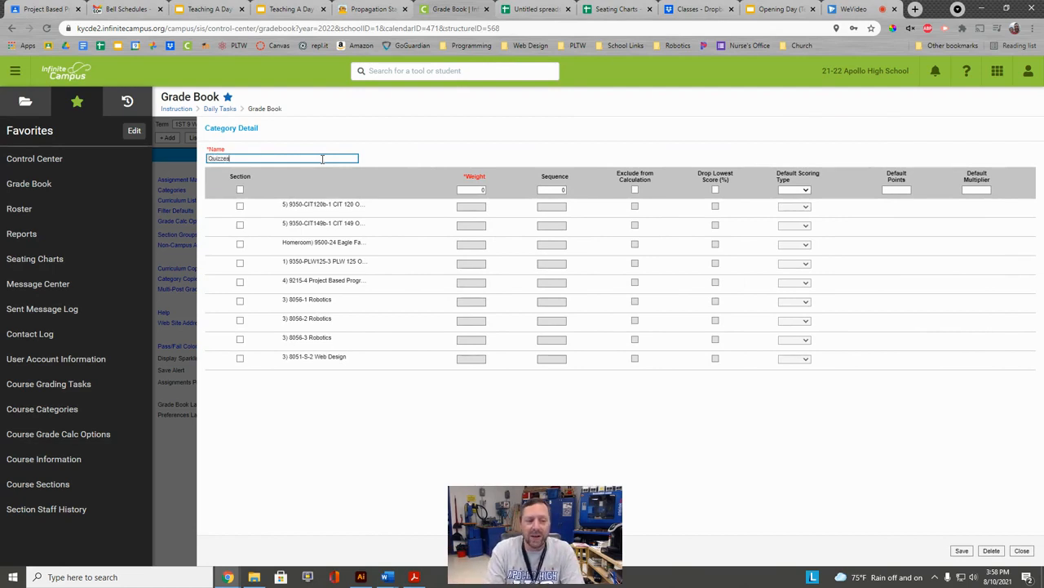
pyautogui.write(' and A')
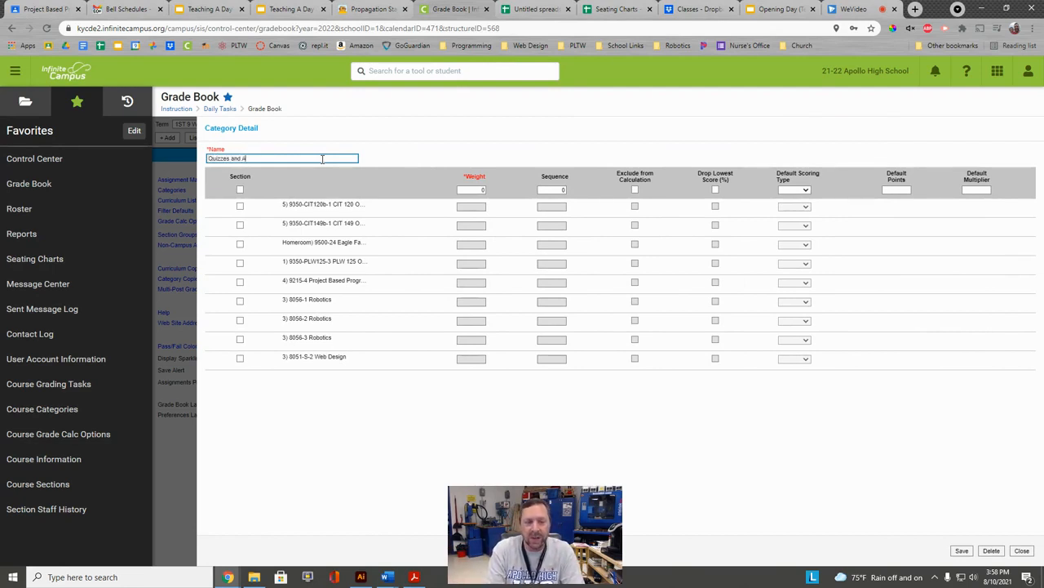
pyautogui.write('ssessments')
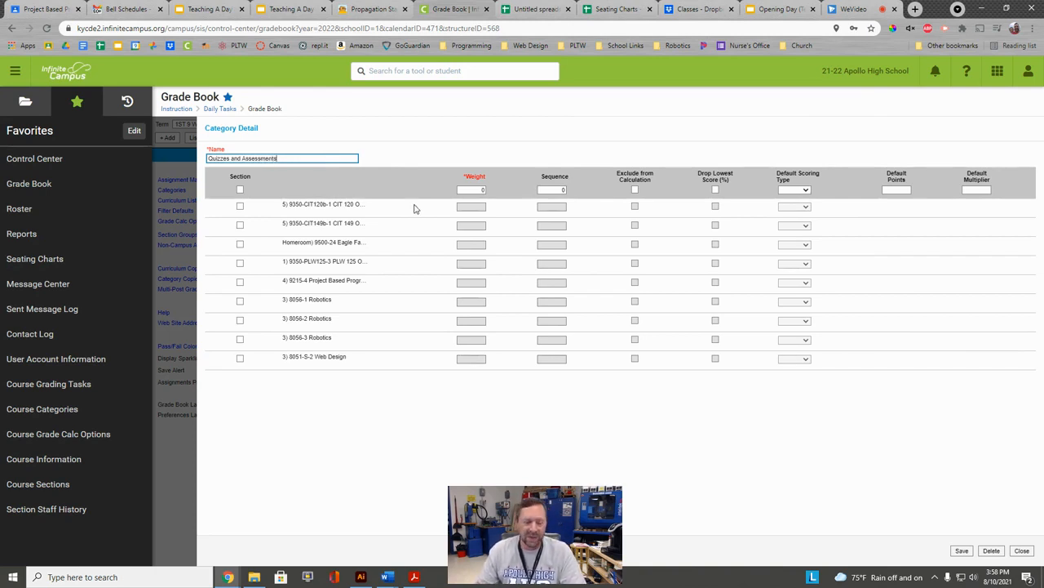
pyautogui.click(240, 189)
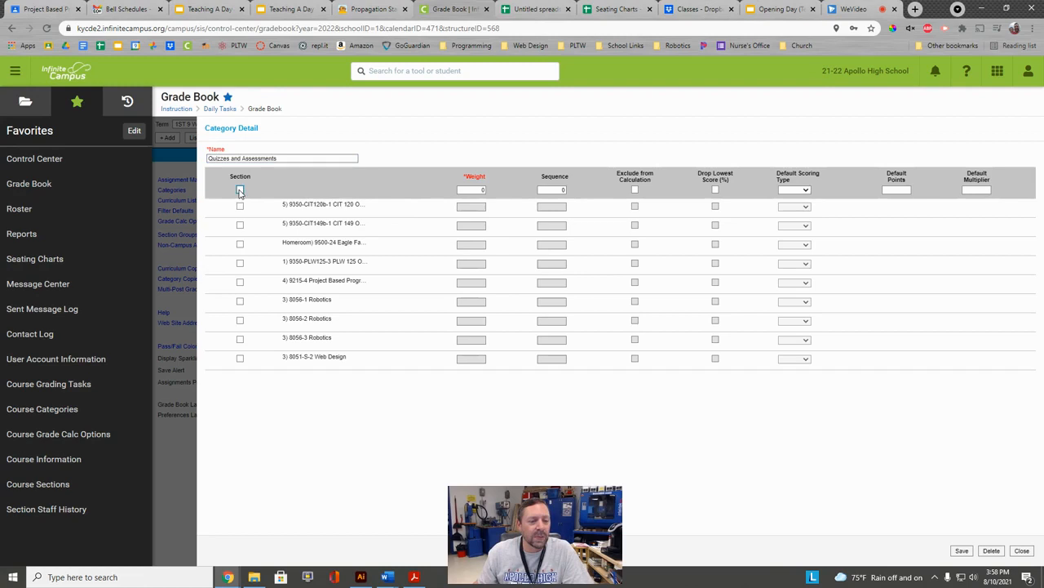
pyautogui.click(240, 244)
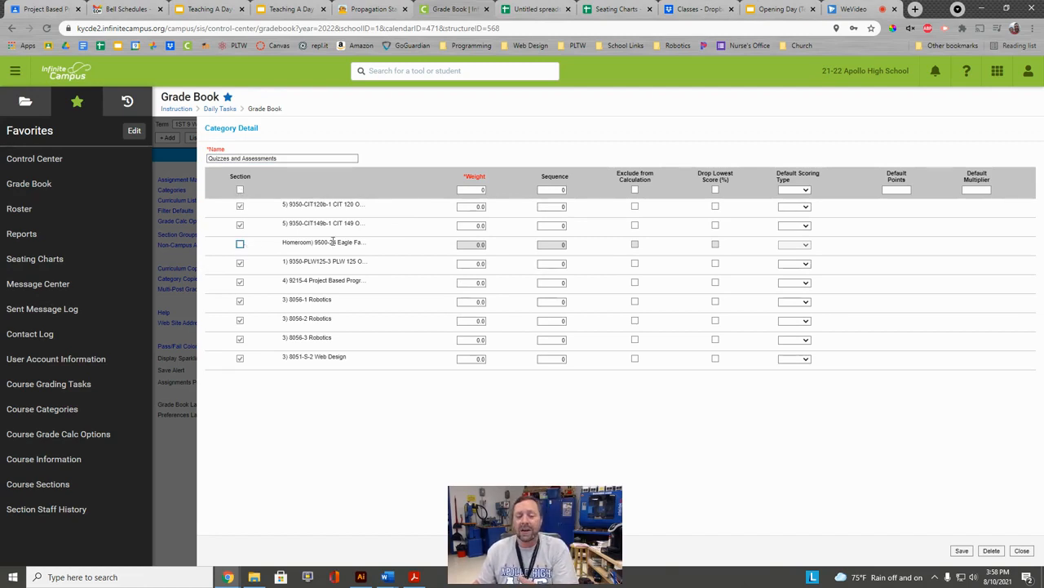
pyautogui.click(480, 191)
pyautogui.write('75')
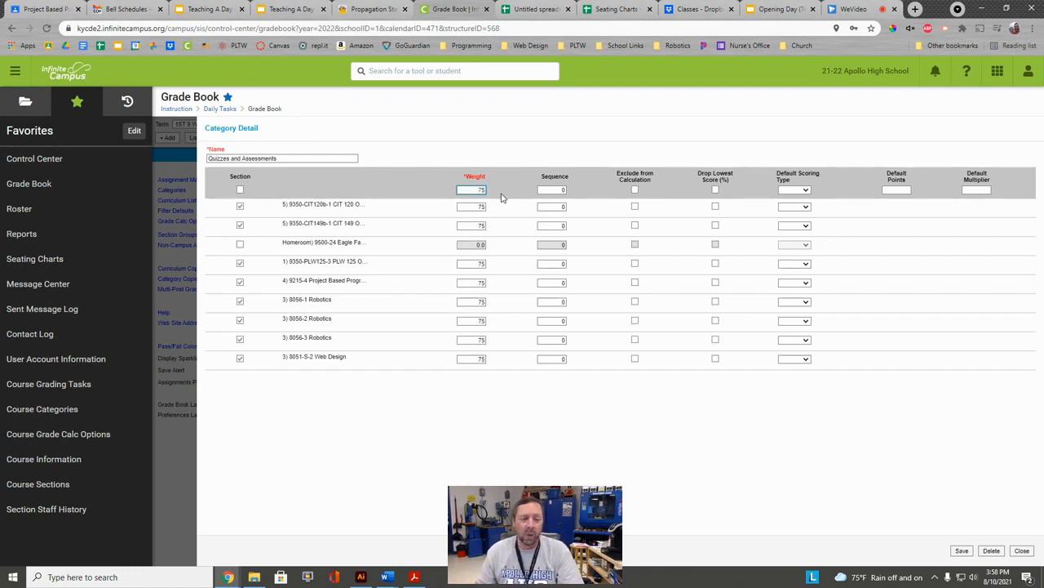
pyautogui.click(963, 550)
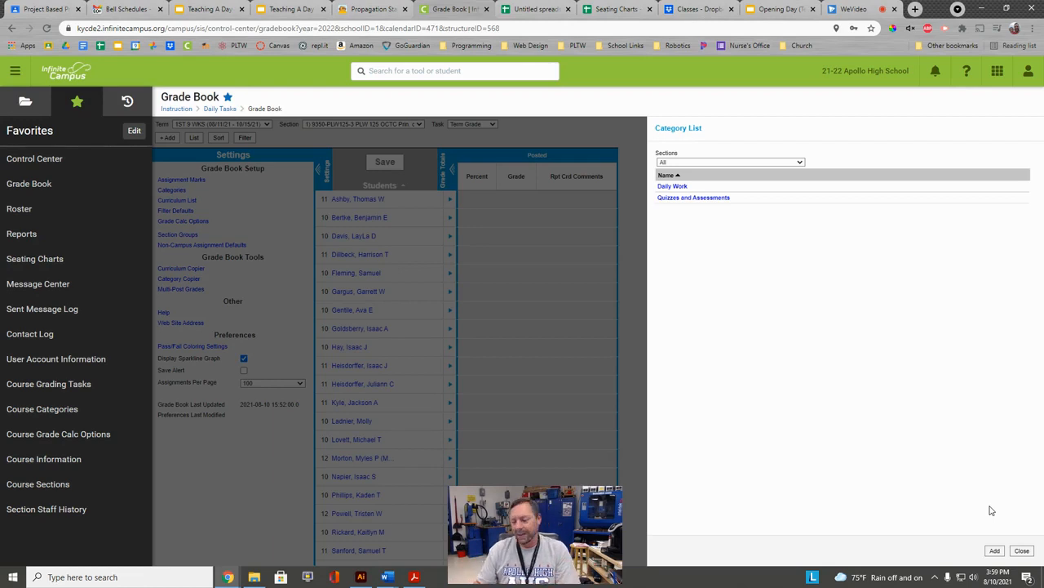
# Close the category list and show Grade Calc Options, highlighting the 1ST and 2ND 9 WKS Term Grade rows.
pyautogui.click(1022, 551)
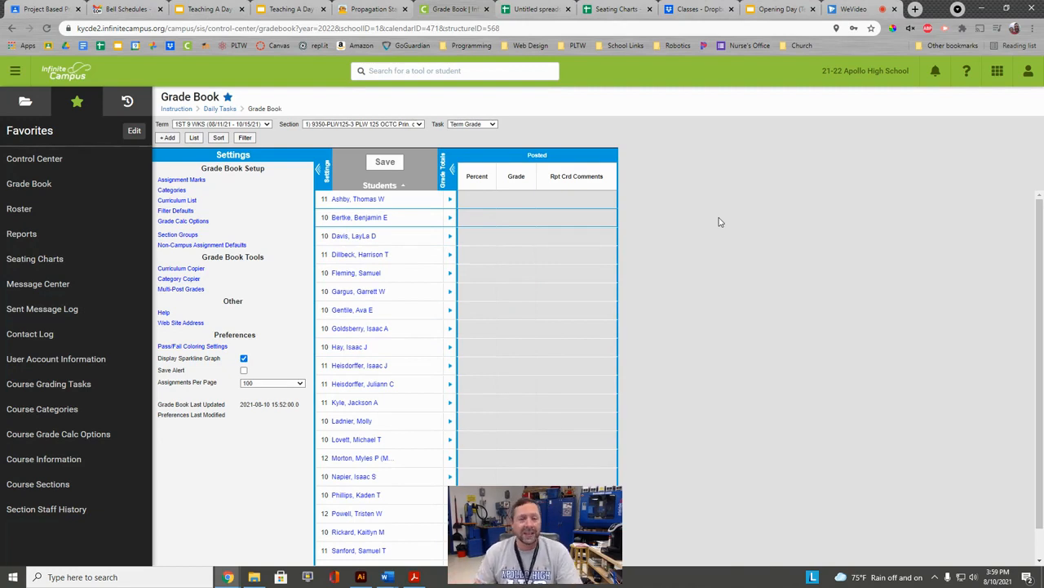
pyautogui.click(196, 221)
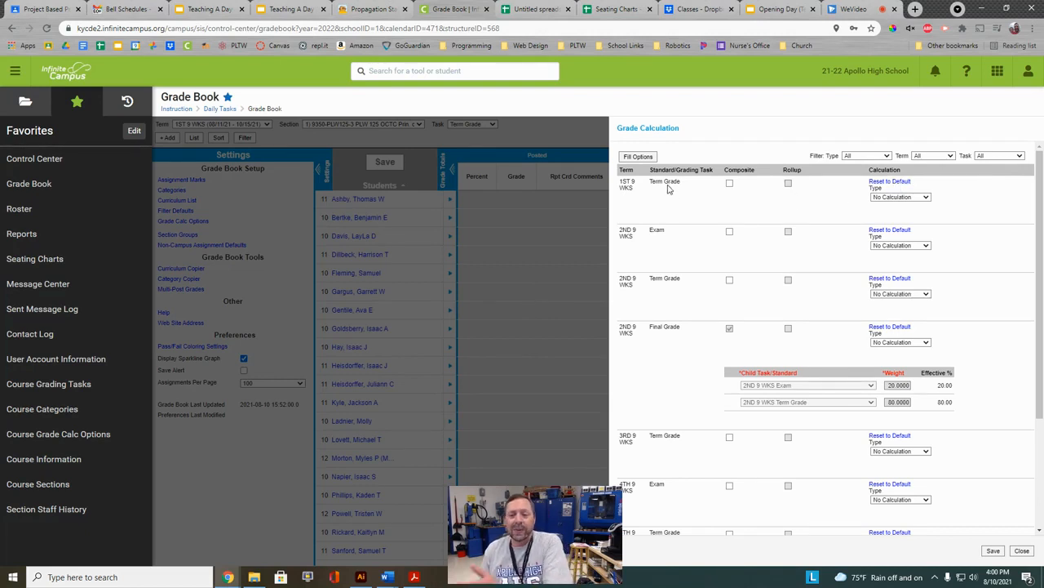
pyautogui.moveTo(633, 278); pyautogui.dragTo(712, 281)
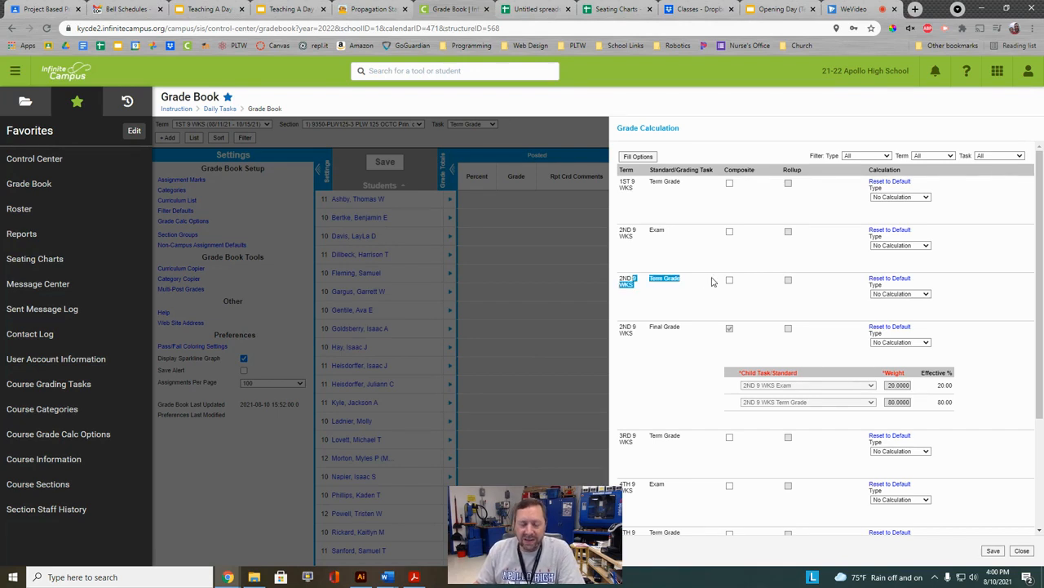
pyautogui.click(650, 184)
pyautogui.moveTo(632, 277); pyautogui.dragTo(690, 276)
pyautogui.moveTo(634, 187); pyautogui.dragTo(686, 191)
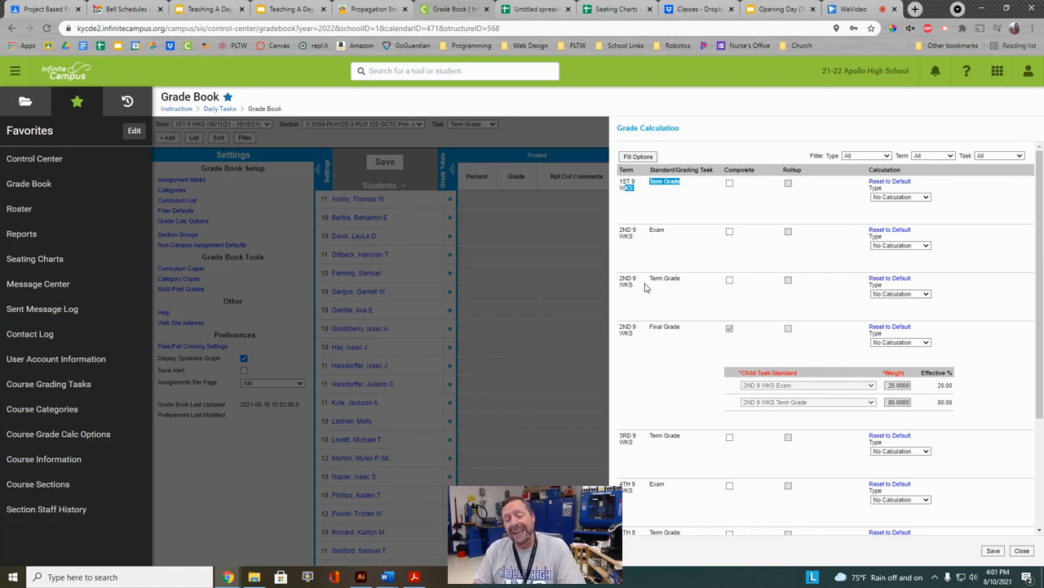
# Give 1ST 9 WKS Term Grade In-Progress Grade, 001-DCPS Standard, weighted categories, cumulative from 1ST 9 WKS.
pyautogui.click(888, 200)
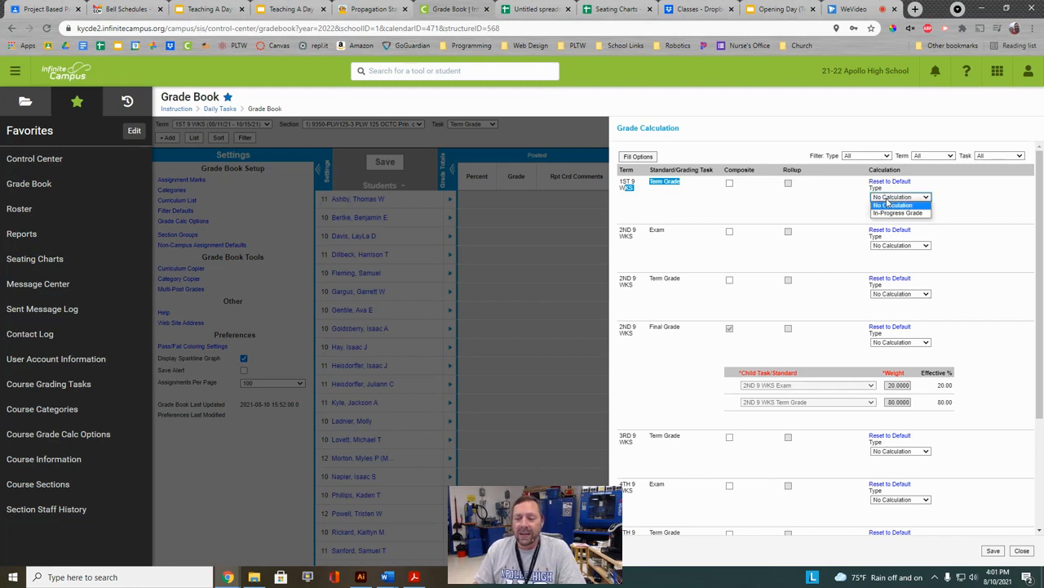
pyautogui.click(890, 213)
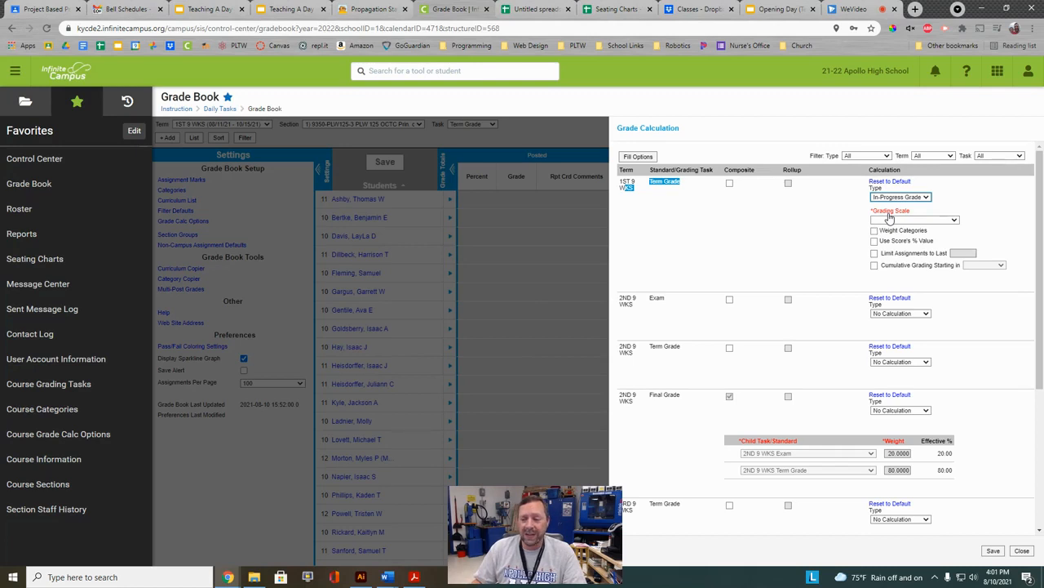
pyautogui.click(899, 221)
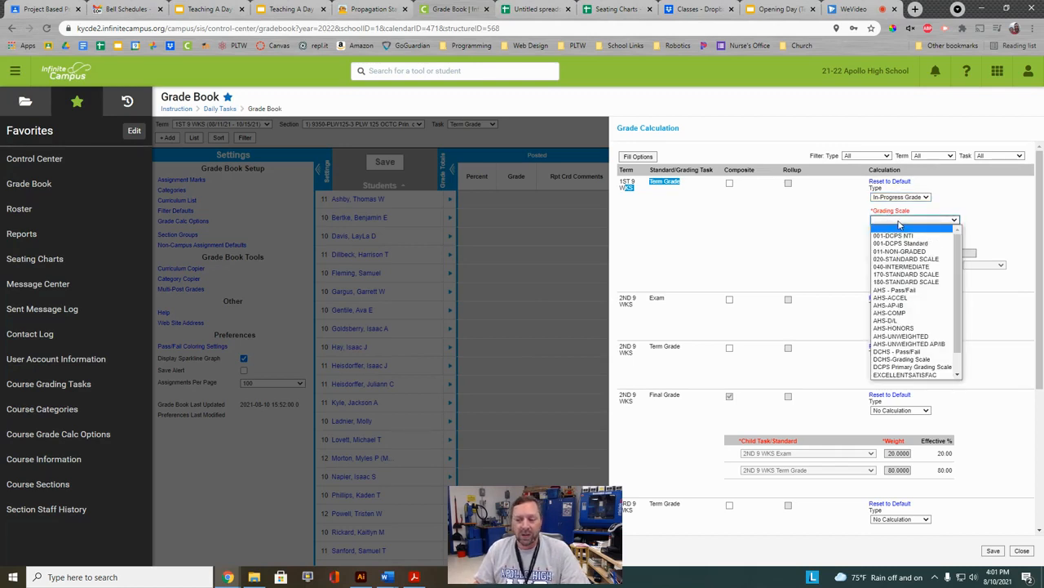
pyautogui.scroll(-1, 956, 326)
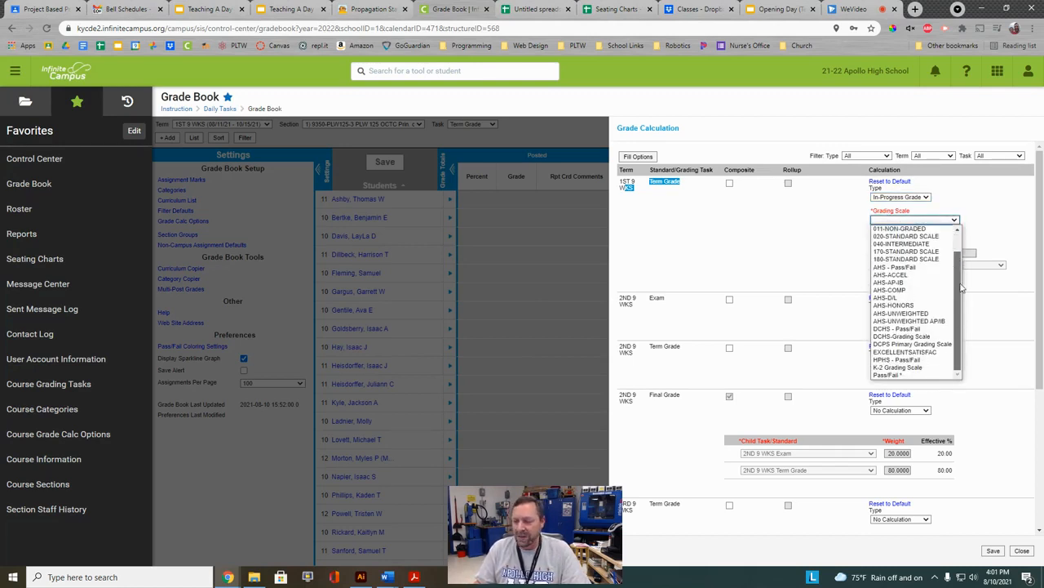
pyautogui.moveTo(960, 283); pyautogui.dragTo(963, 242)
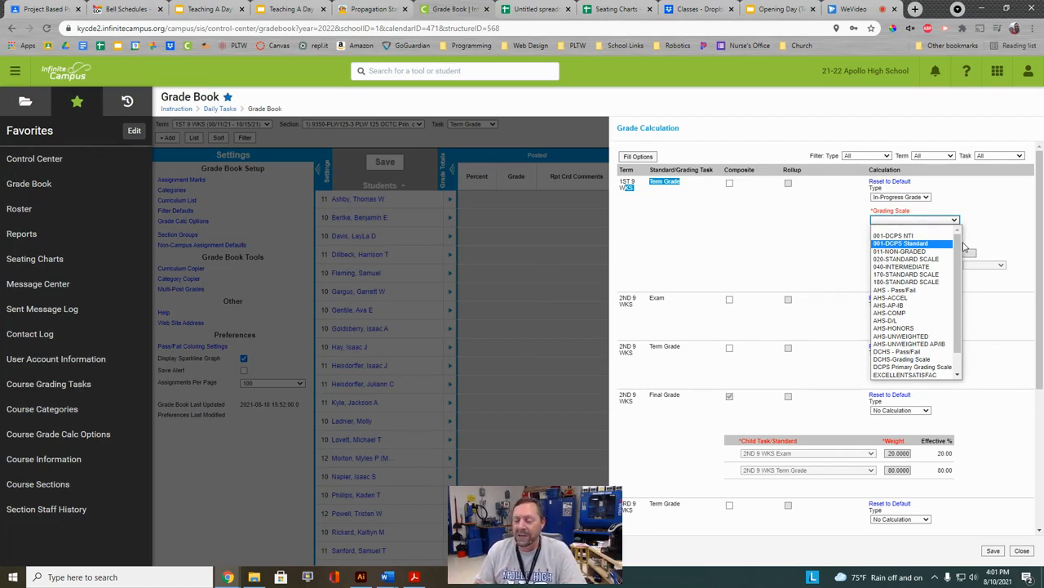
pyautogui.click(901, 244)
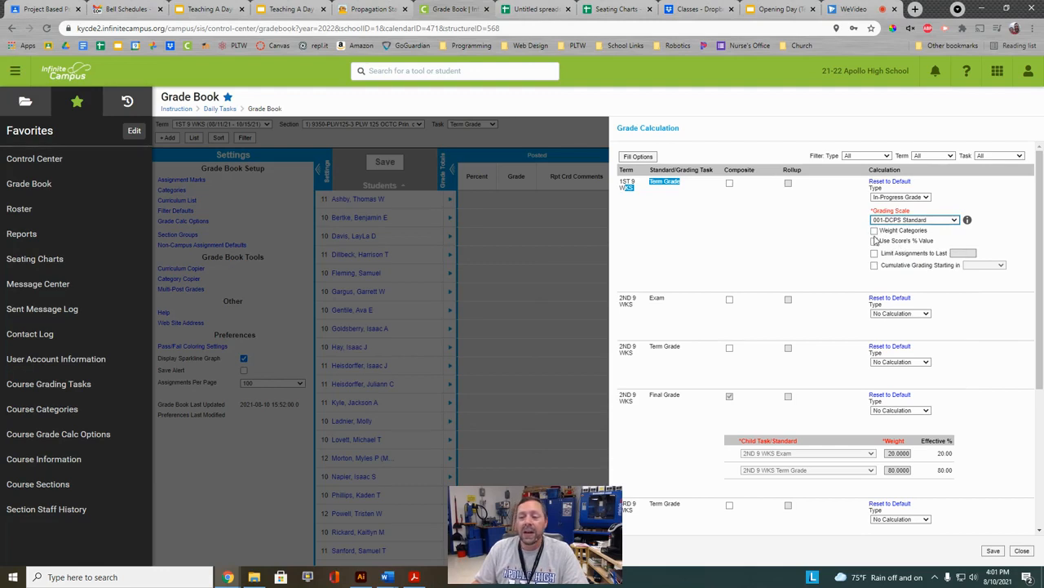
pyautogui.click(874, 232)
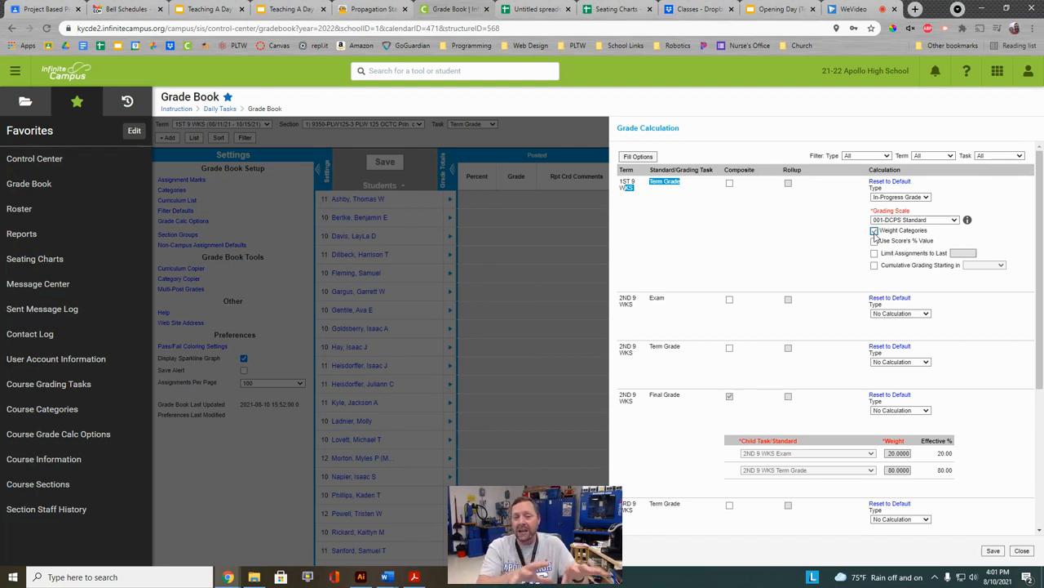
pyautogui.click(875, 233)
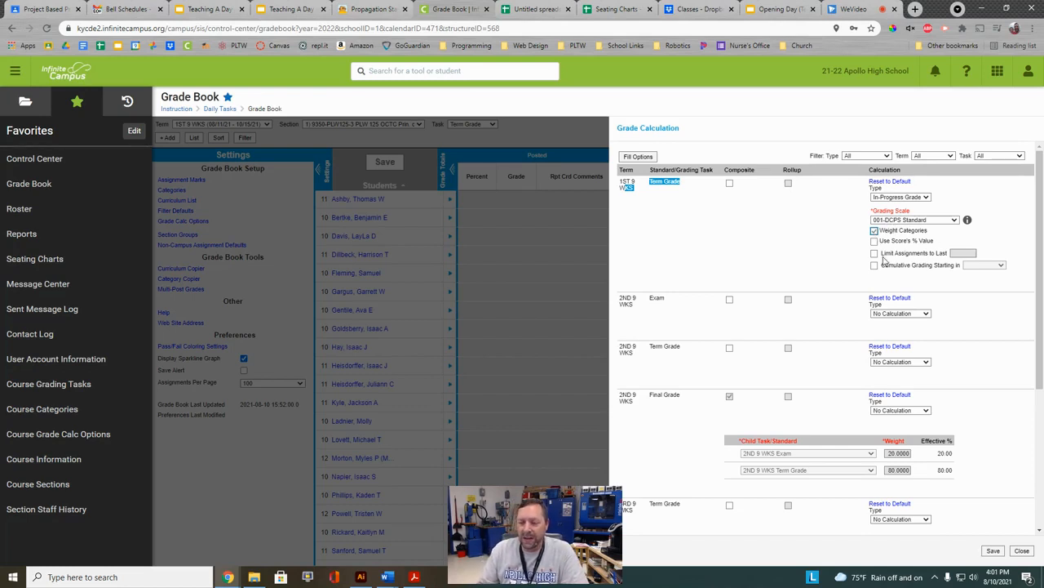
pyautogui.click(874, 266)
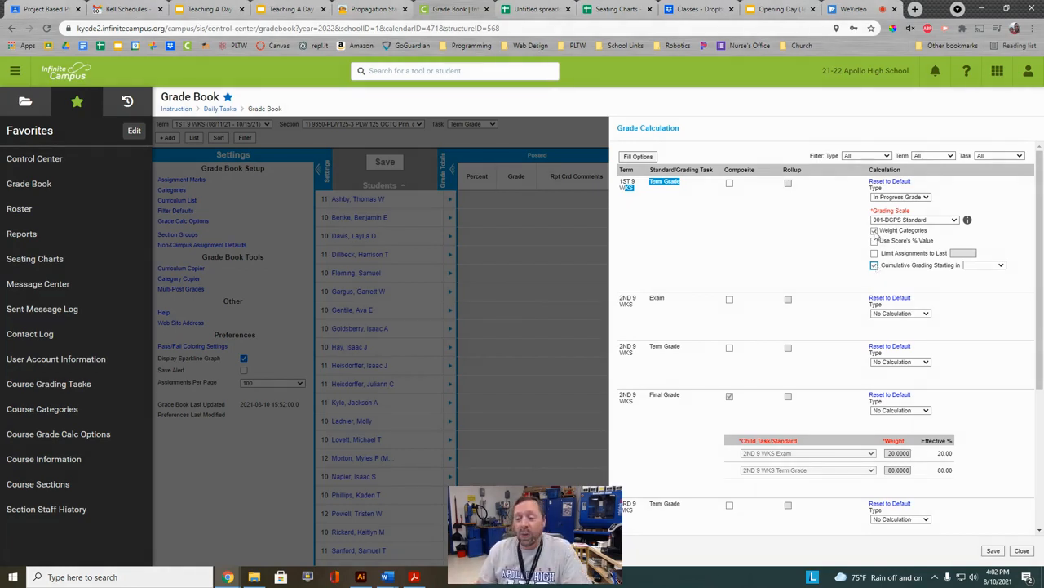
pyautogui.click(982, 265)
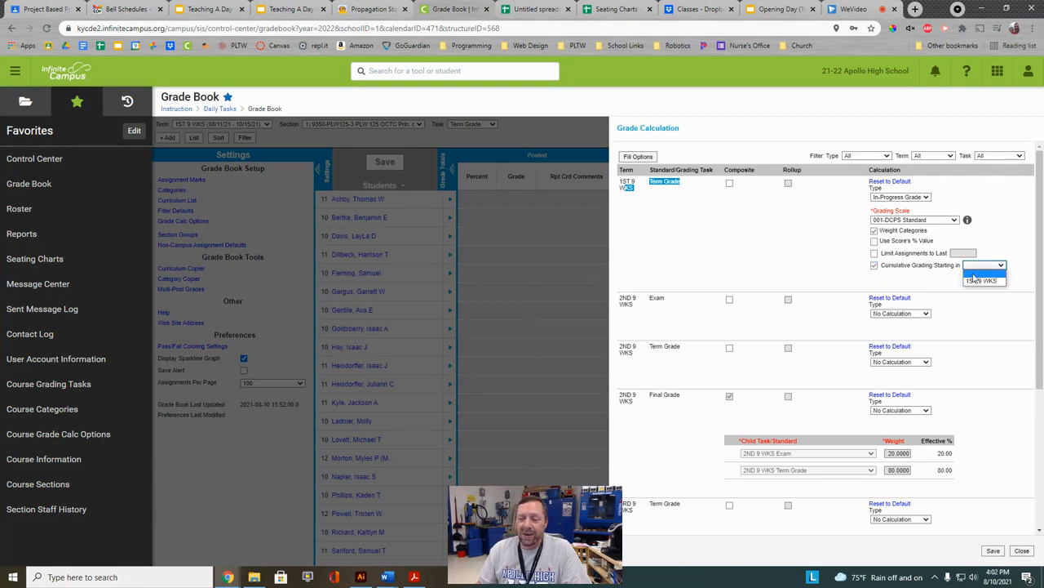
pyautogui.click(973, 282)
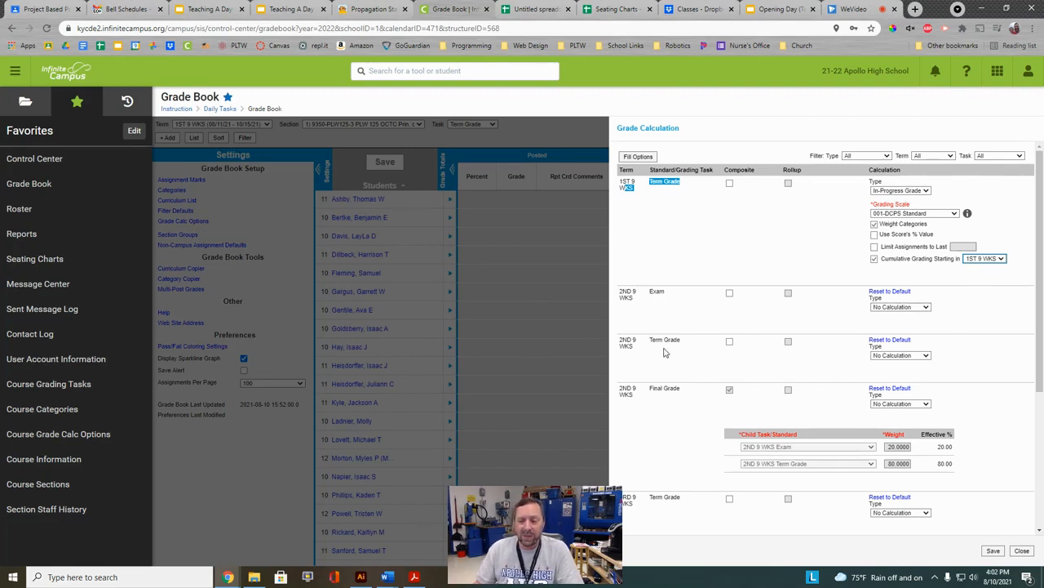
# Give 2ND 9 WKS Term Grade In-Progress Grade, 001-DCPS Standard, weighted categories, cumulative from 1ST 9 WKS.
pyautogui.click(895, 356)
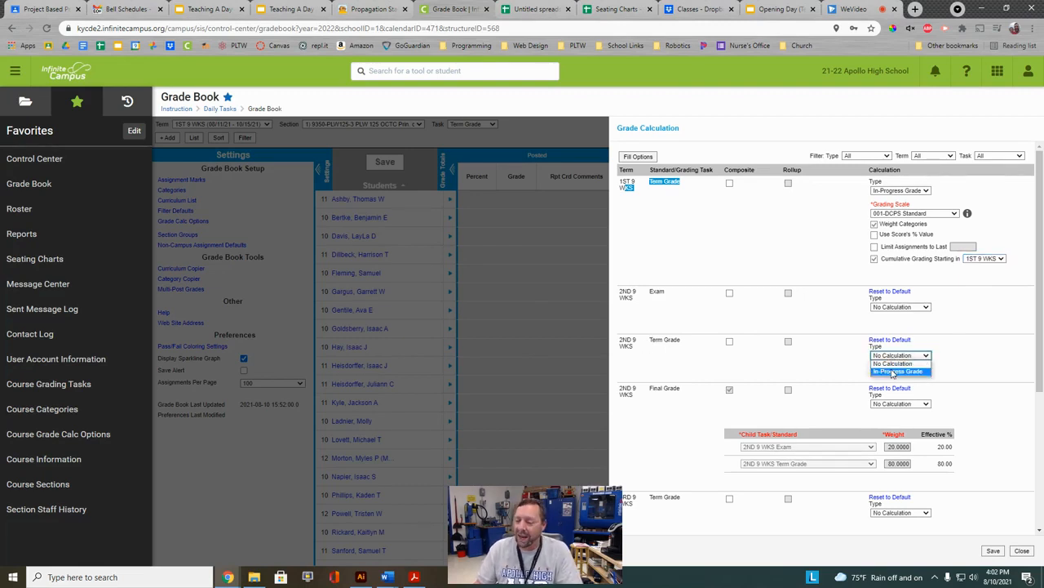
pyautogui.click(894, 373)
pyautogui.click(901, 378)
pyautogui.click(894, 387)
pyautogui.click(875, 389)
pyautogui.click(876, 425)
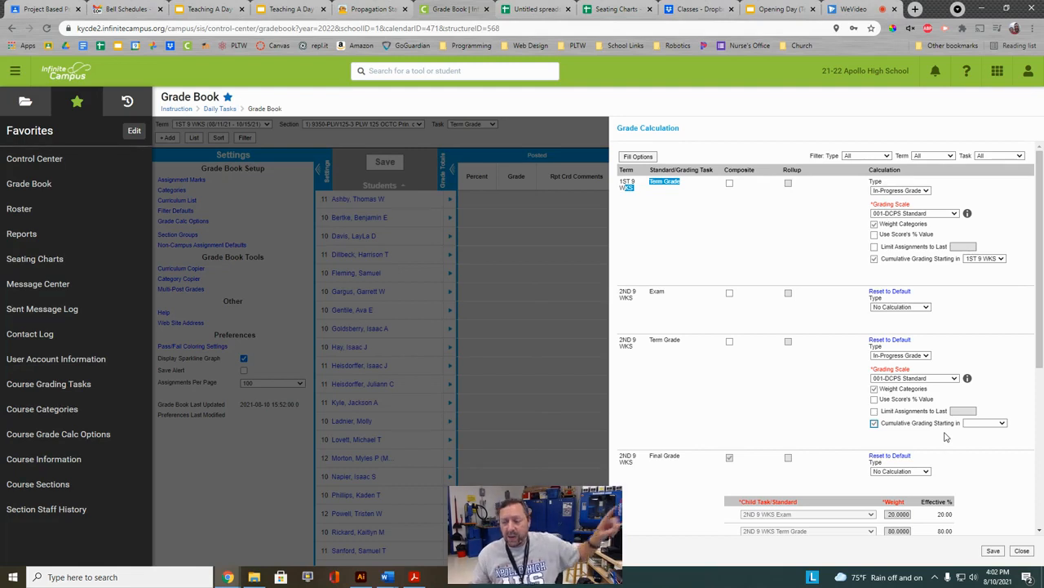
pyautogui.click(985, 423)
pyautogui.click(983, 442)
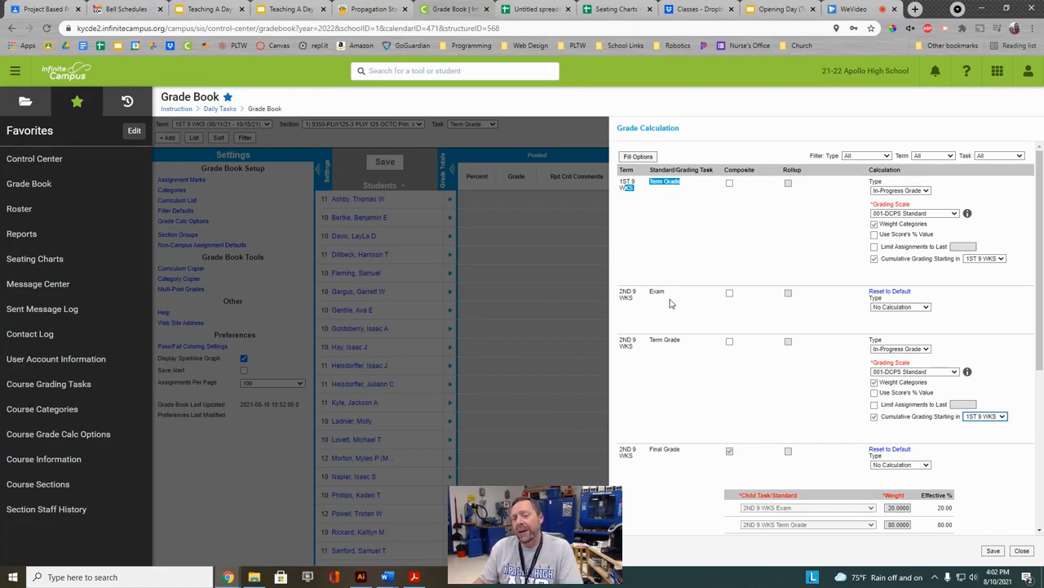
# Set the 2ND 9 WKS Exam row to In-Progress Grade with the 001-DCPS Standard scale.
pyautogui.click(873, 308)
pyautogui.click(891, 325)
pyautogui.click(901, 330)
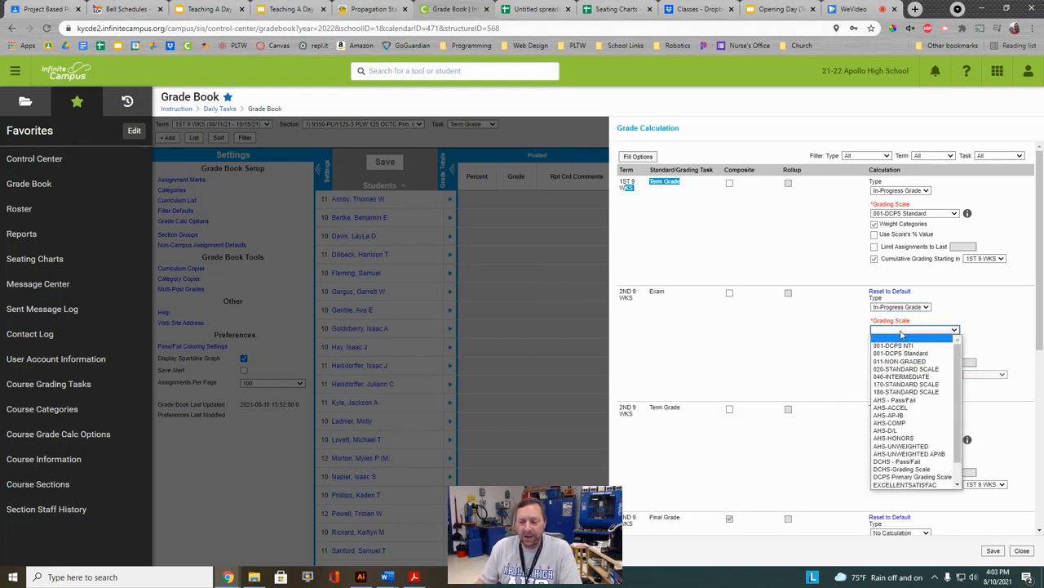
pyautogui.click(904, 351)
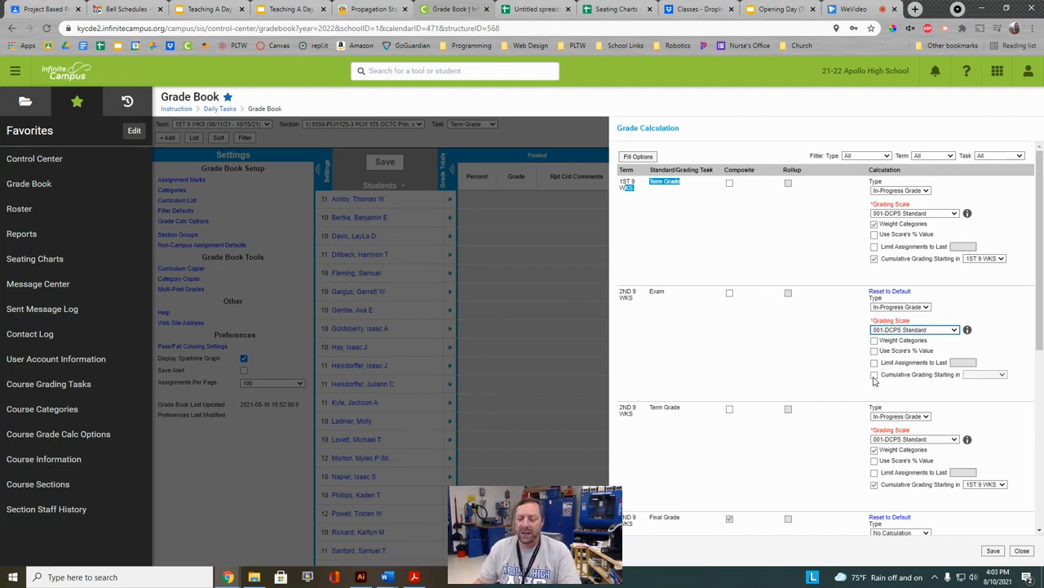
pyautogui.scroll(-2, 826, 405)
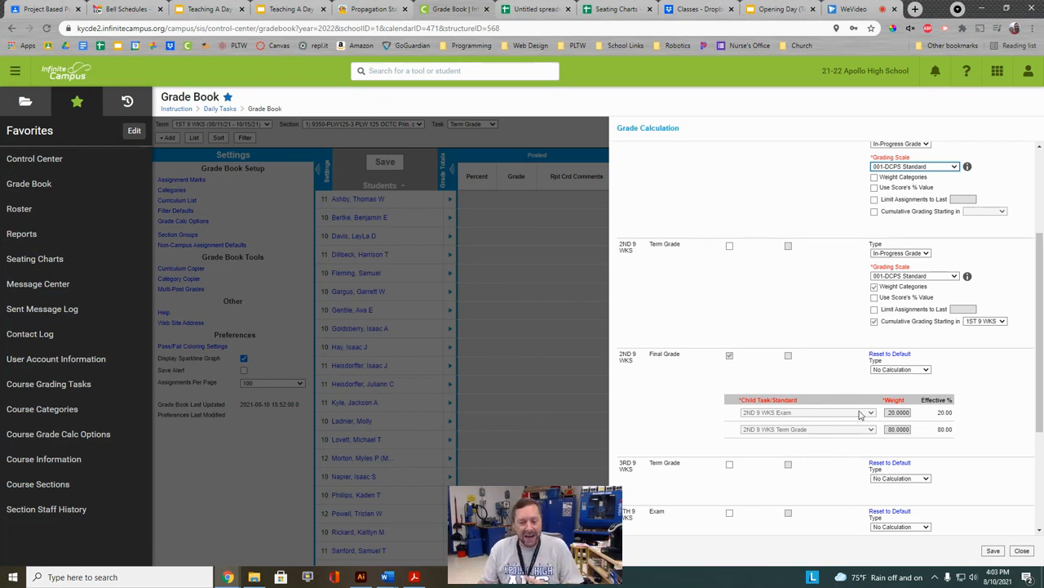
# Set the 2ND 9 WKS Final Grade row to In-Progress Grade with the 001-DCPS Standard scale.
pyautogui.click(911, 370)
pyautogui.click(913, 386)
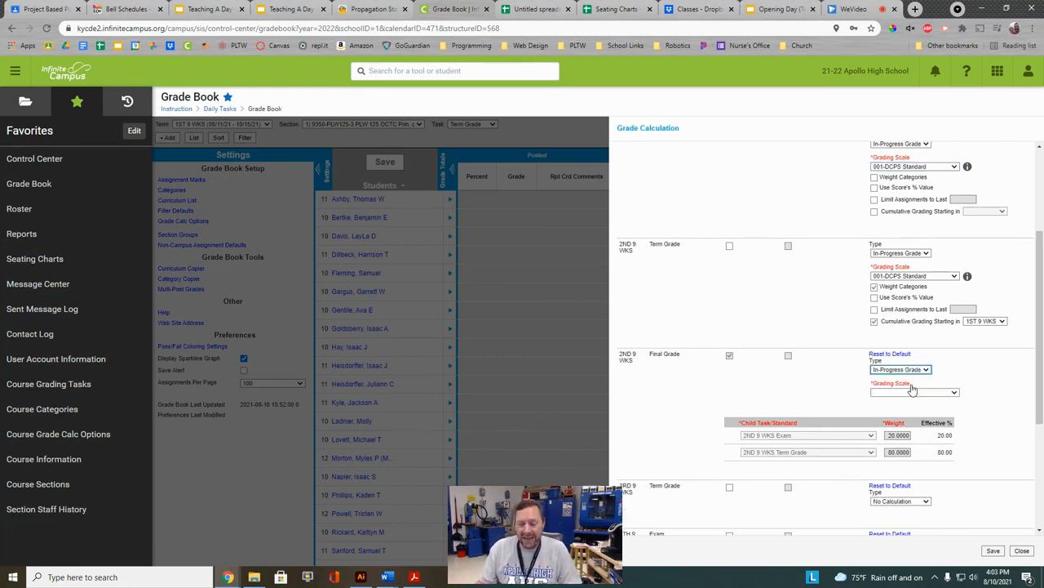
pyautogui.click(914, 385)
pyautogui.click(915, 419)
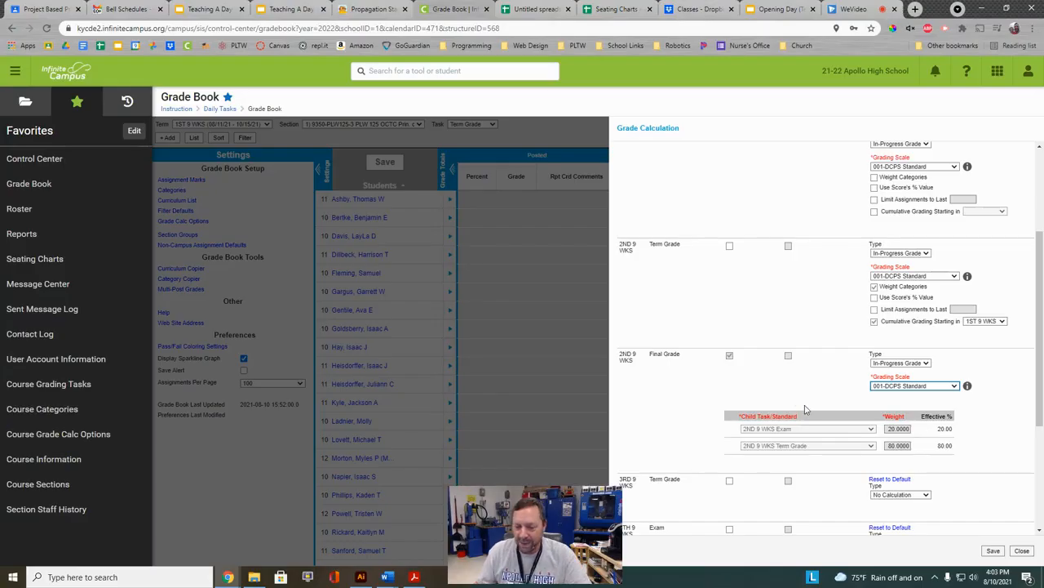
pyautogui.scroll(-3, 791, 395)
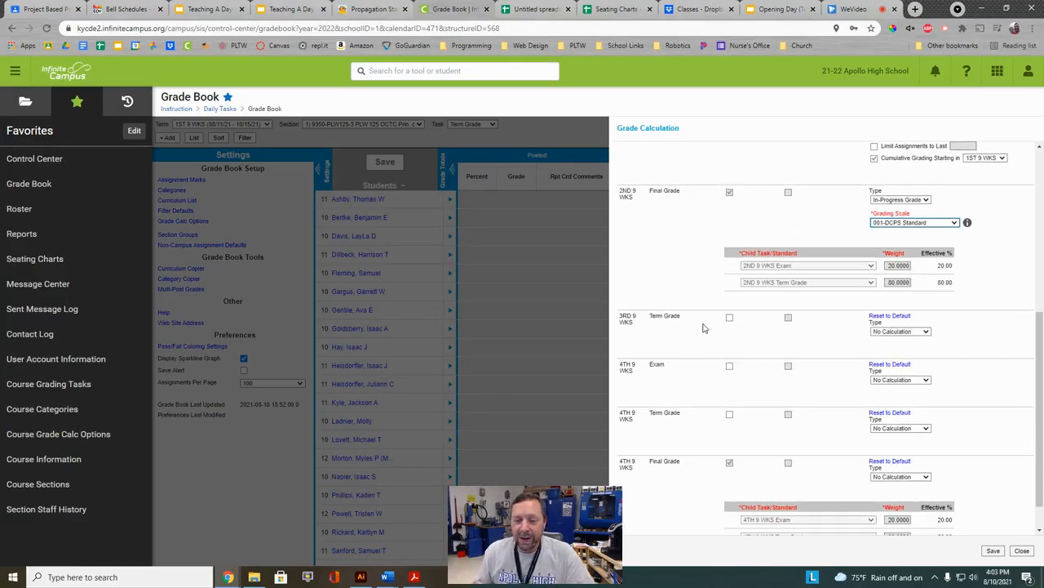
# Make the 3RD 9 WKS Term Grade an In-Progress Grade on the 001-DCPS Standard scale.
pyautogui.click(895, 333)
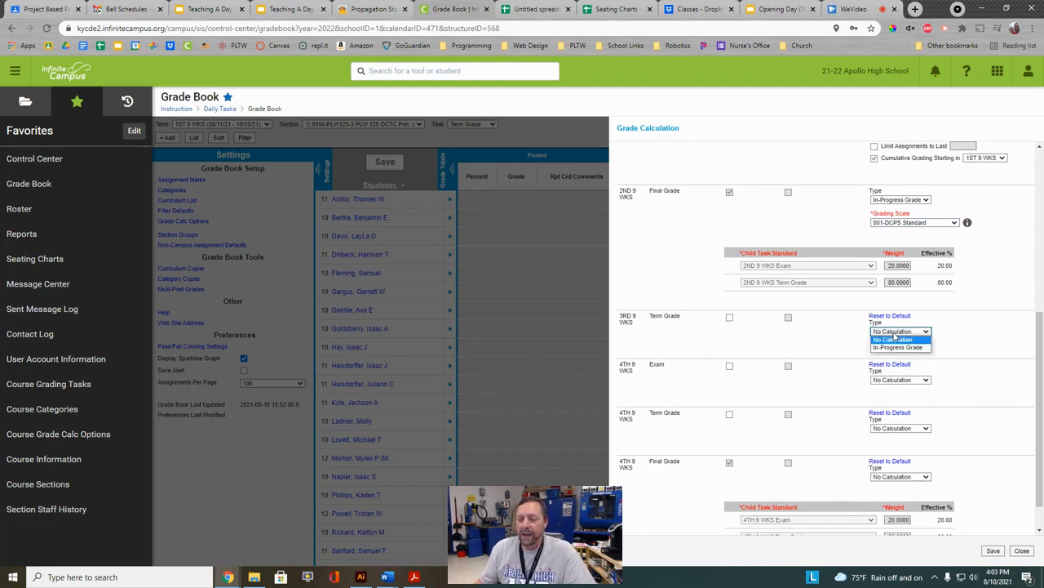
pyautogui.click(898, 347)
pyautogui.click(898, 355)
pyautogui.click(900, 378)
pyautogui.scroll(-3, 896, 371)
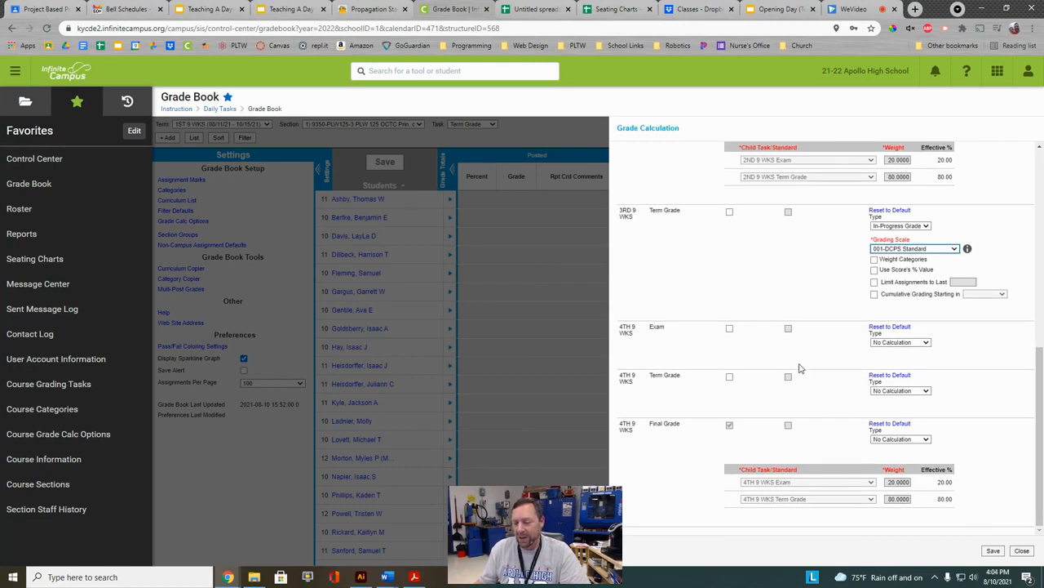
# Weight the 3rd-term grade by categories with cumulative grading starting in 3RD 9 WKS.
pyautogui.click(874, 260)
pyautogui.click(874, 295)
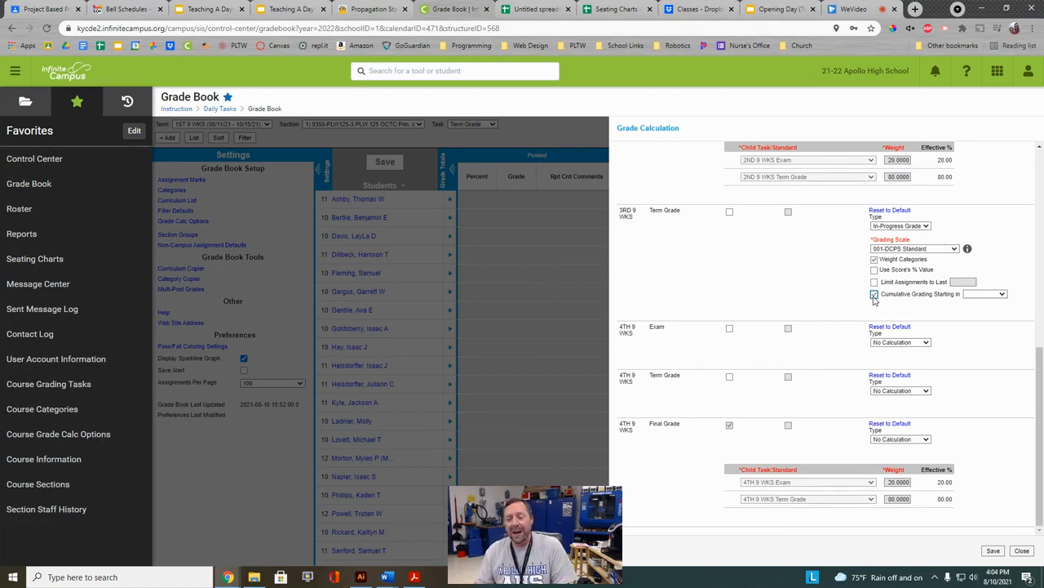
pyautogui.click(979, 294)
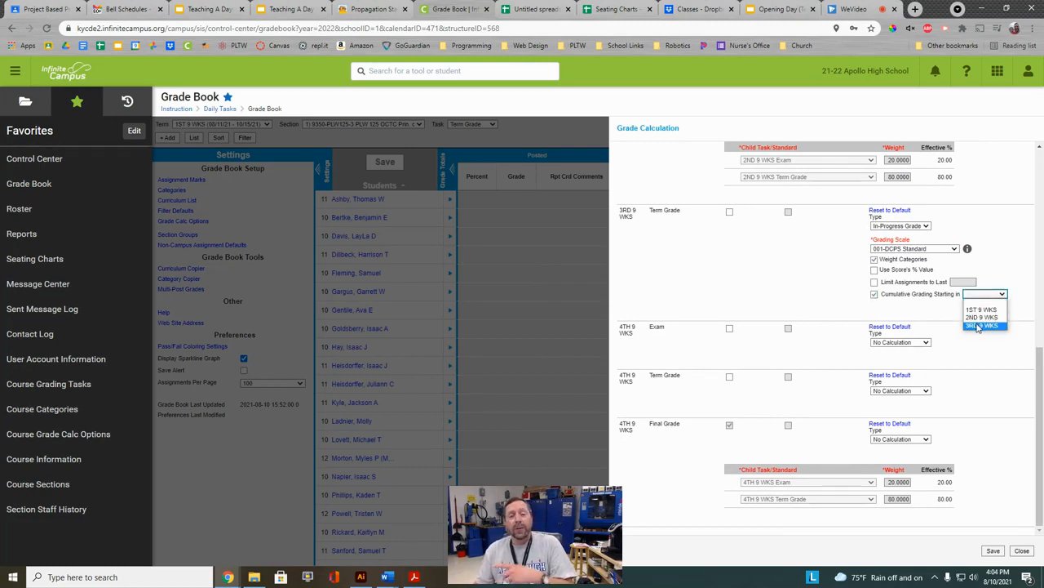
pyautogui.click(981, 326)
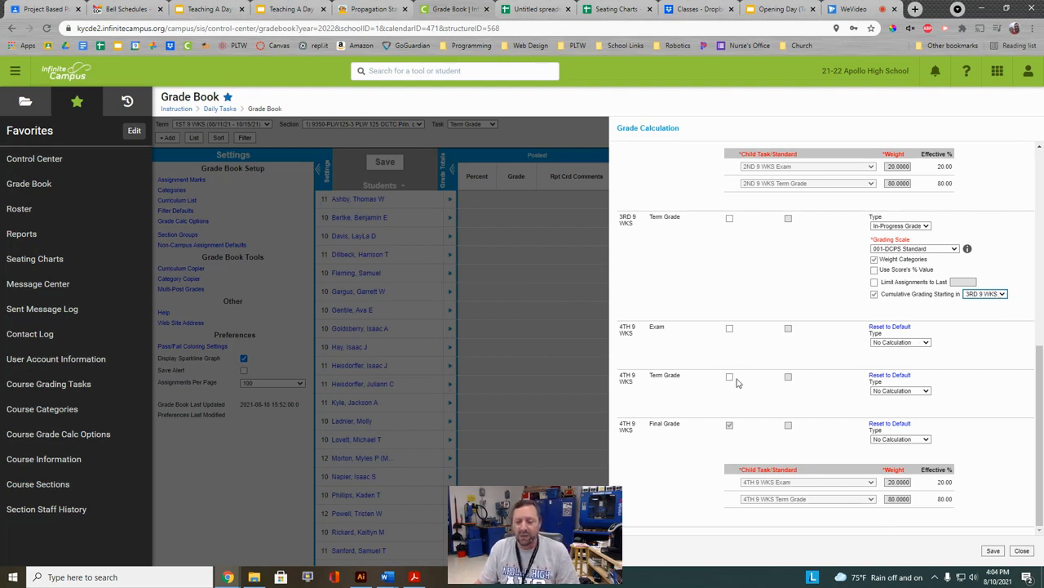
# Make the 4TH 9 WKS Term Grade an In-Progress Grade on the 001-DCPS Standard scale.
pyautogui.click(901, 390)
pyautogui.click(893, 405)
pyautogui.click(893, 414)
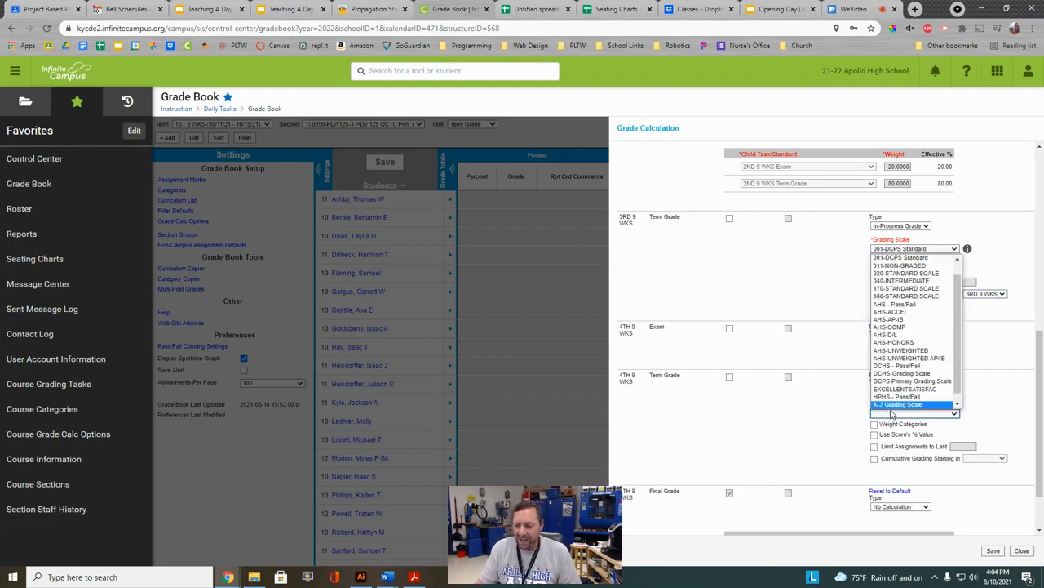
pyautogui.scroll(1, 917, 294)
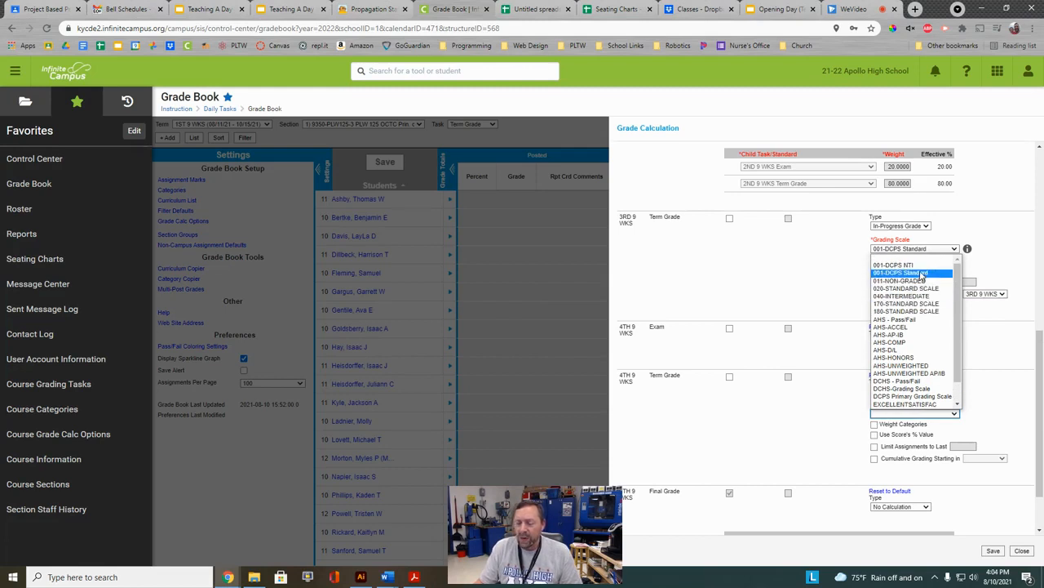
pyautogui.click(922, 274)
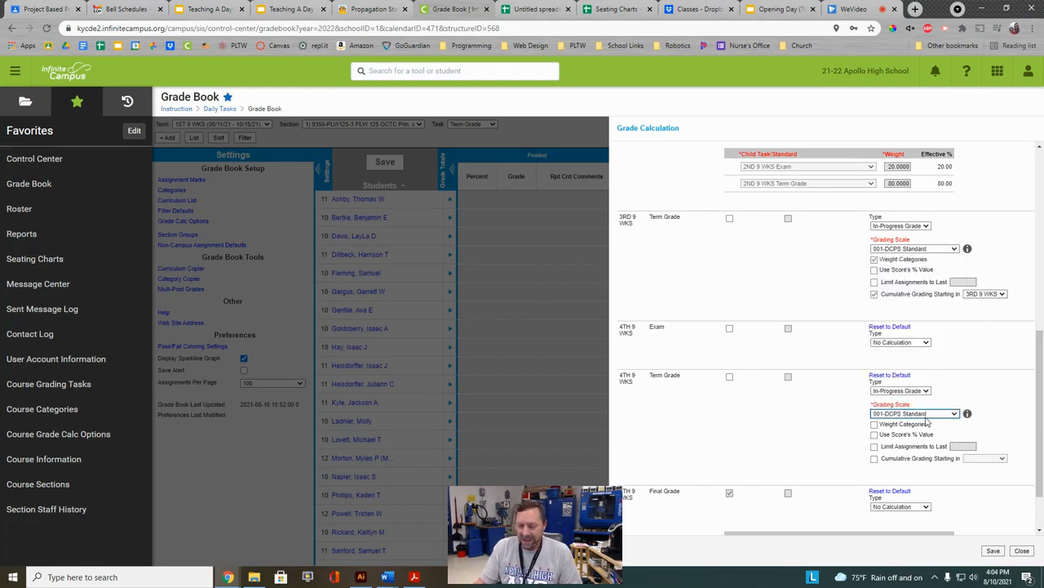
# Weight the 4th-term grade by categories with cumulative grading starting in 3RD 9 WKS.
pyautogui.click(875, 424)
pyautogui.click(875, 460)
pyautogui.click(983, 460)
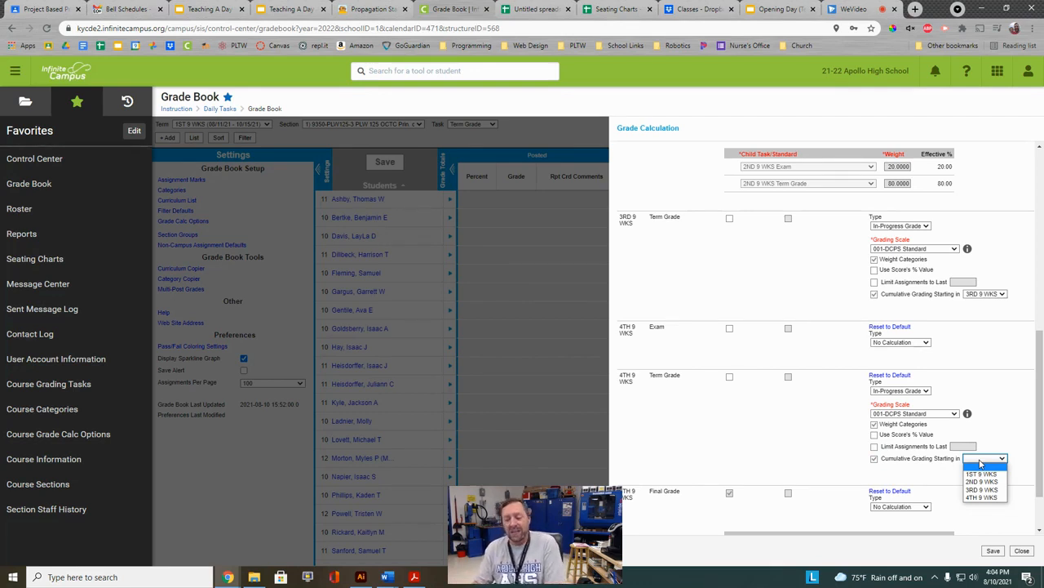
pyautogui.click(983, 489)
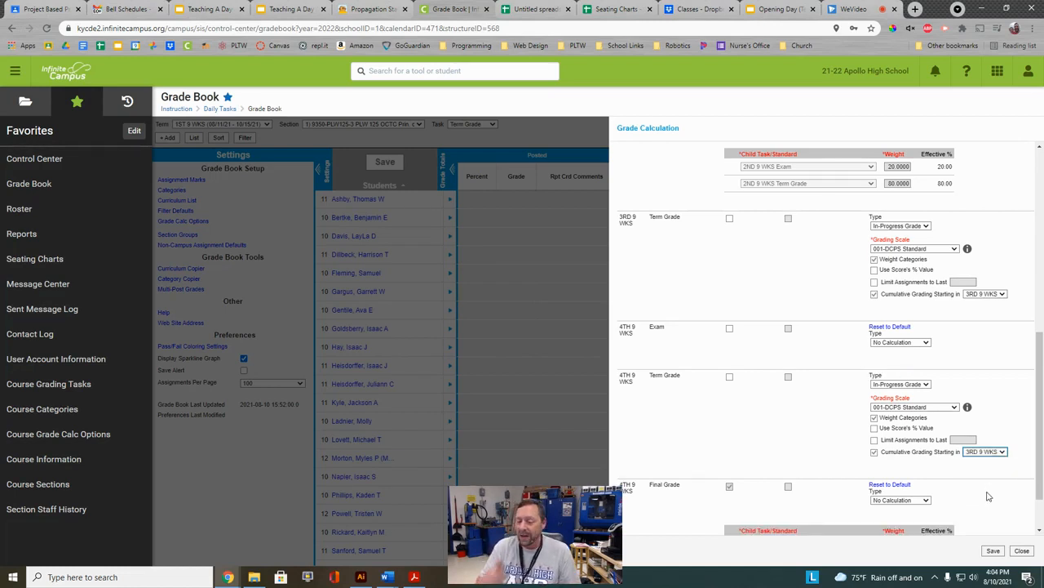
# Make the 4TH 9 WKS Exam an In-Progress Grade on the 001-DCPS Standard scale.
pyautogui.click(906, 344)
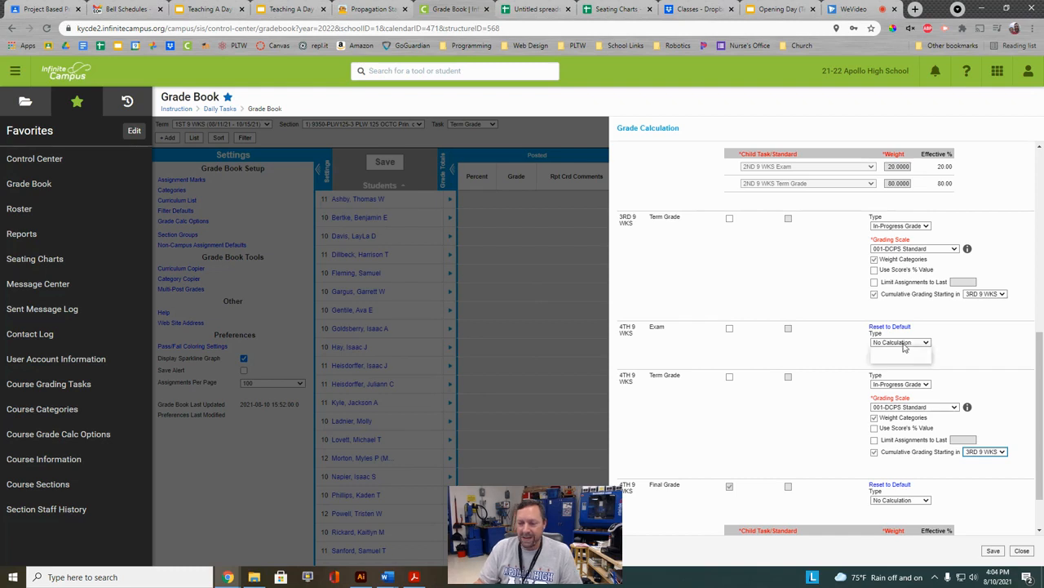
pyautogui.click(908, 360)
pyautogui.click(911, 365)
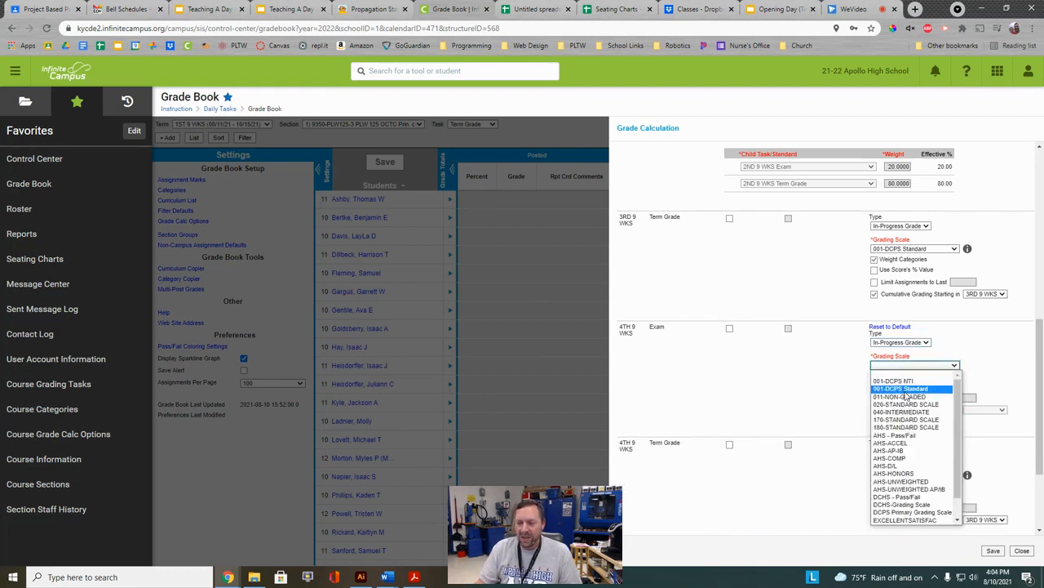
pyautogui.click(907, 388)
pyautogui.scroll(-3, 911, 474)
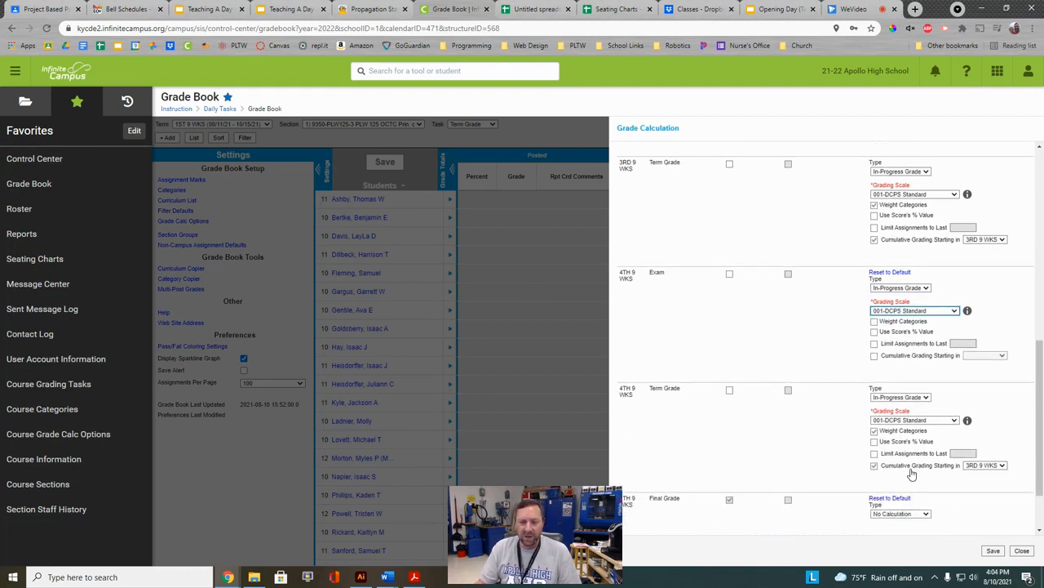
# Make the 4TH 9 WKS Final Grade an In-Progress Grade on 001-DCPS Standard.
pyautogui.click(906, 440)
pyautogui.click(906, 456)
pyautogui.click(908, 455)
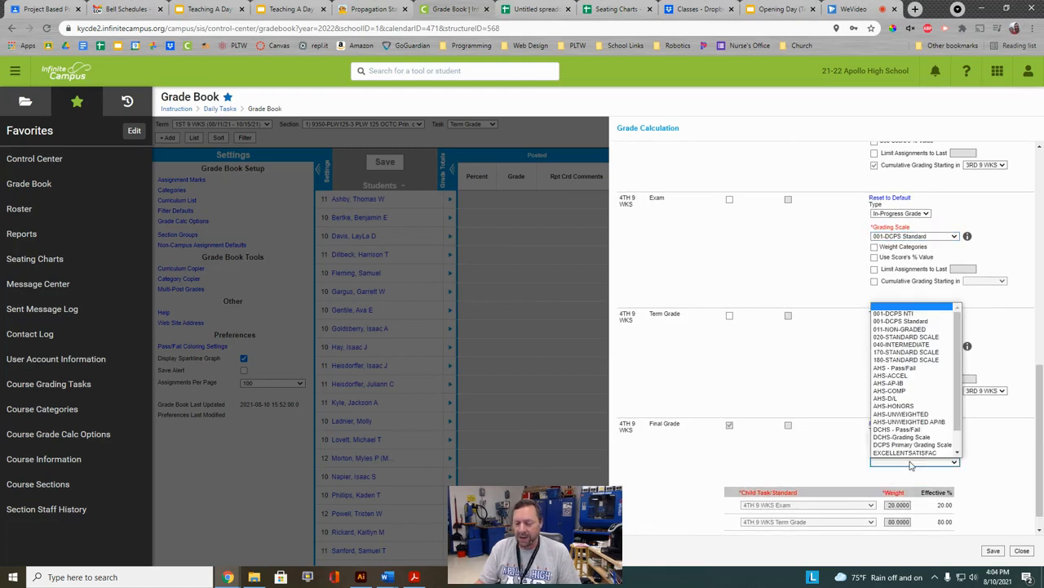
pyautogui.click(900, 326)
pyautogui.click(820, 434)
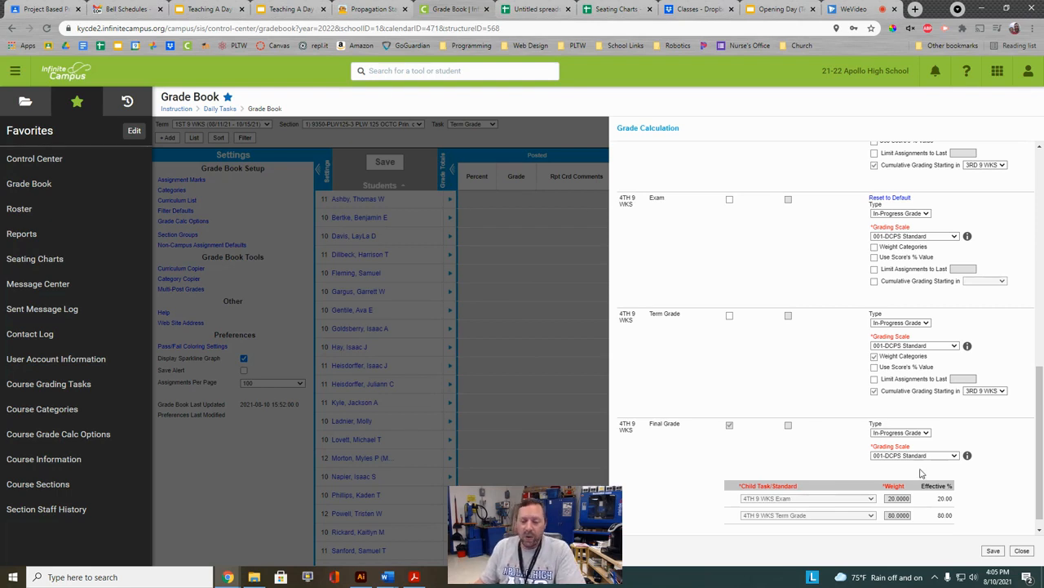
# Save the grade calculation options and collapse the Settings sidebar to widen the Grade Book.
pyautogui.click(993, 550)
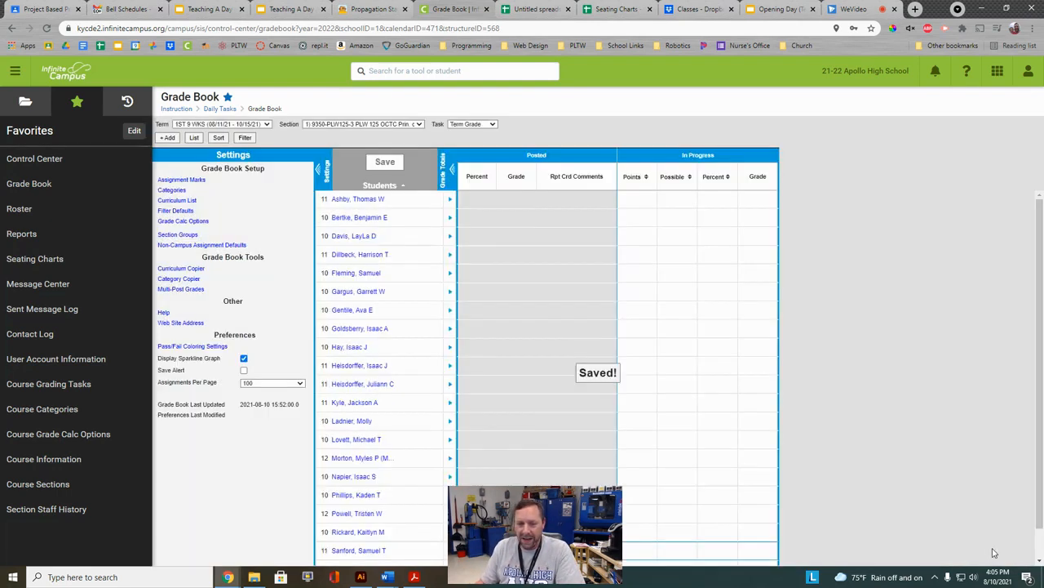
pyautogui.click(320, 170)
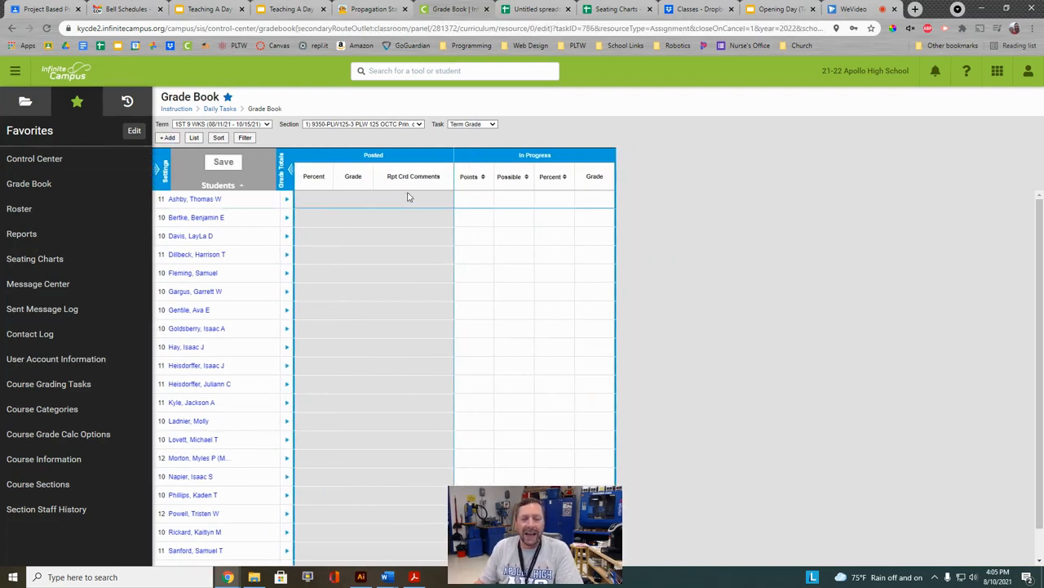